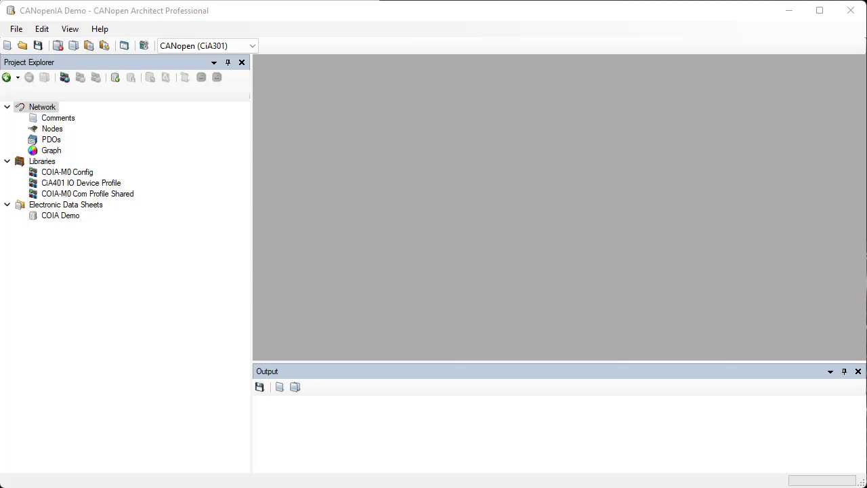
Step: In the COIA Demo data sheet, add manufacturer-specific entry 0x2000, subindex 00, named "X Axis", with 4 subentries
double_click(60, 218)
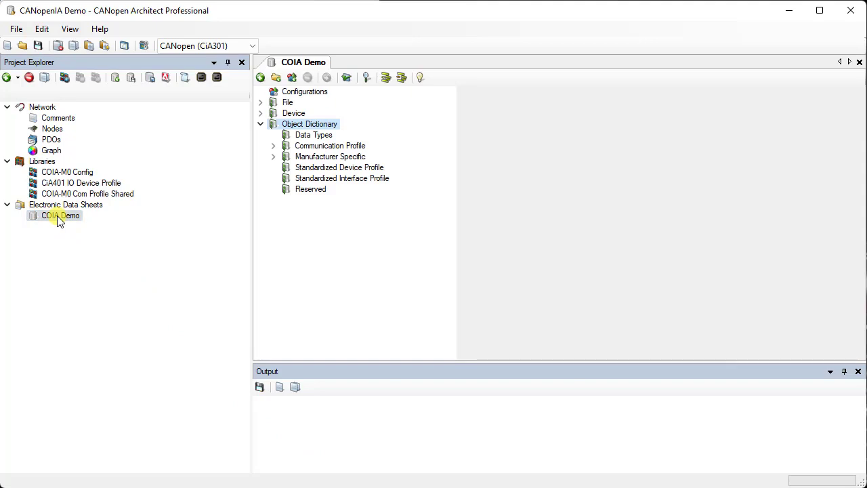
click(272, 158)
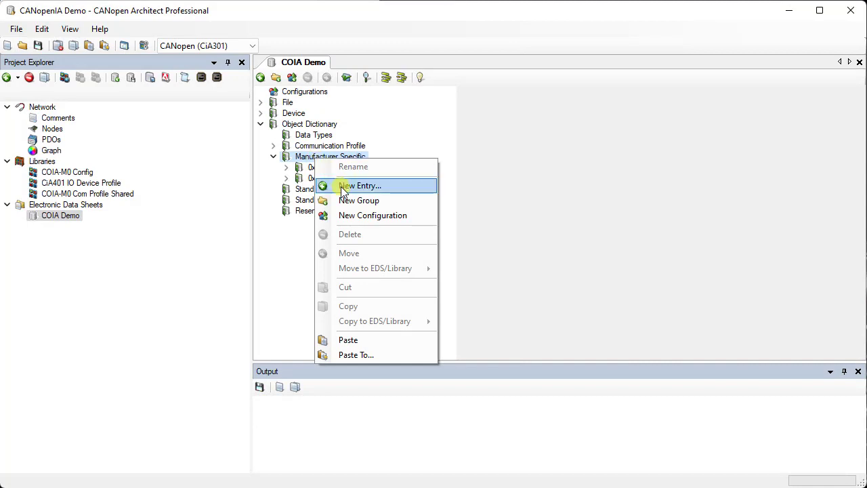
click(342, 187)
text(2)
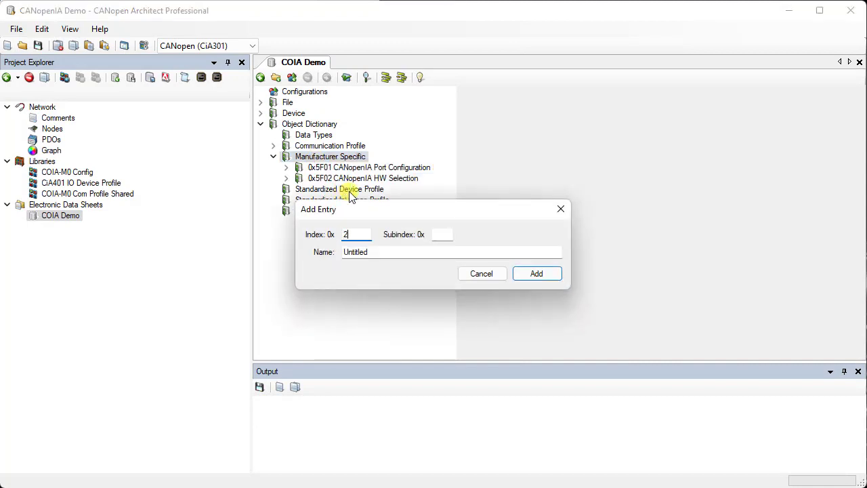
text(000)
key(Tab)
text(00)
key(Tab)
text(X)
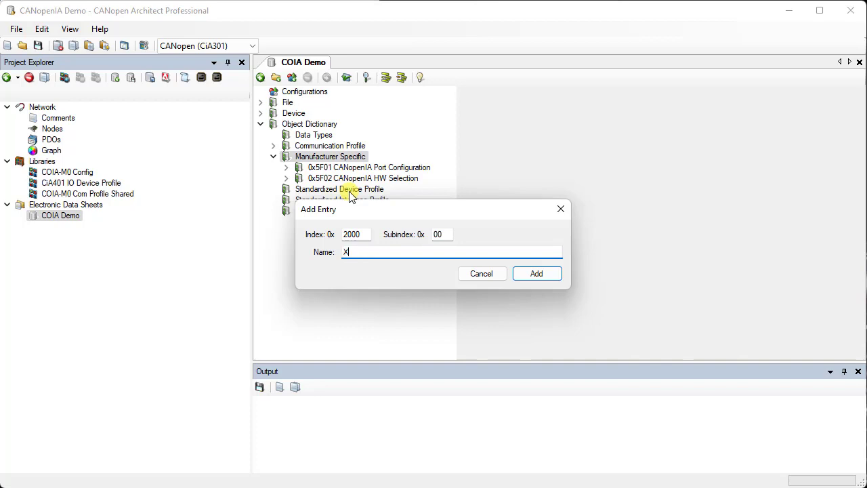
text( Axis)
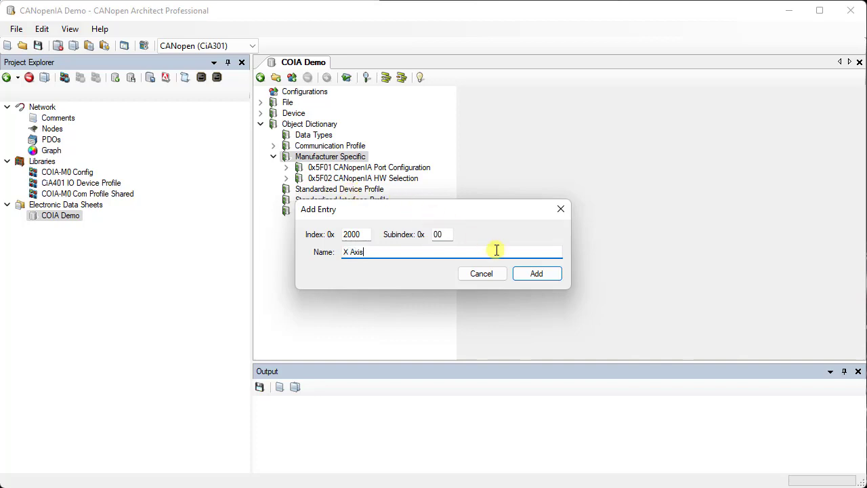
click(526, 274)
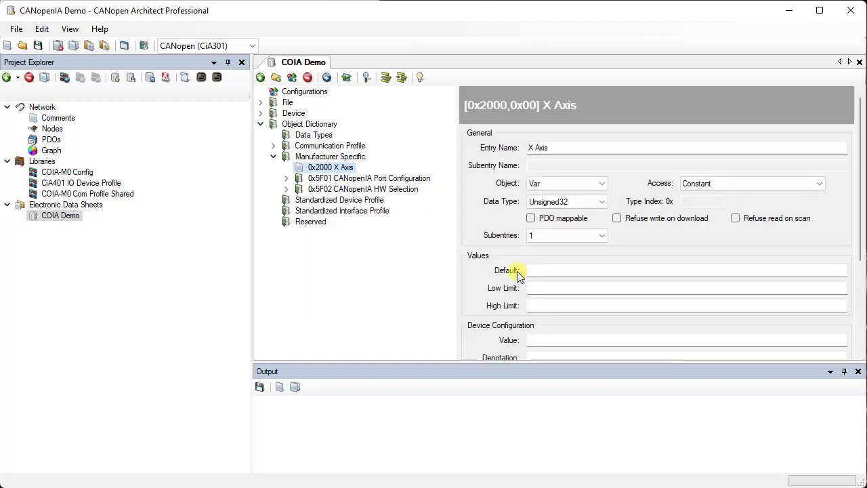
click(575, 235)
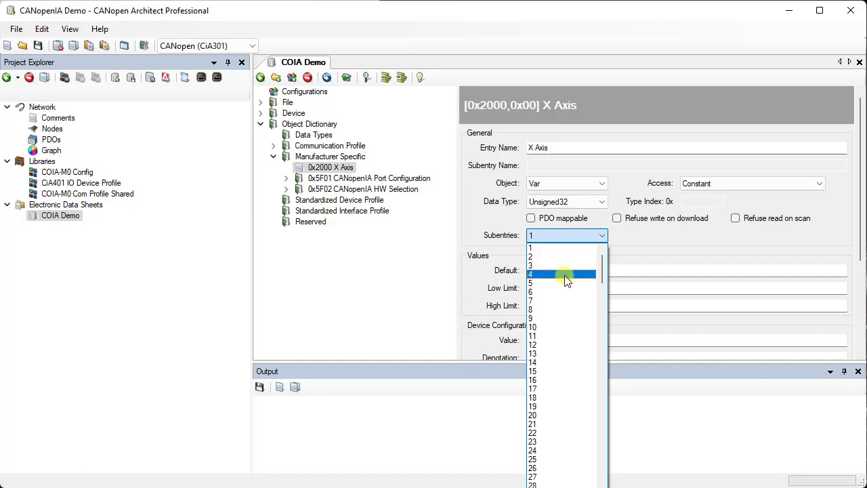
click(566, 275)
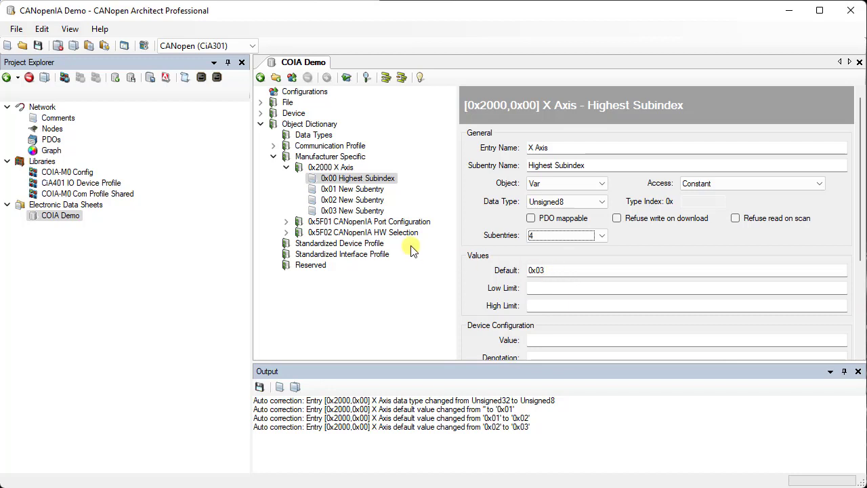
Step: Rename subentry 0x01 of the X Axis entry to "Target Position"
click(359, 189)
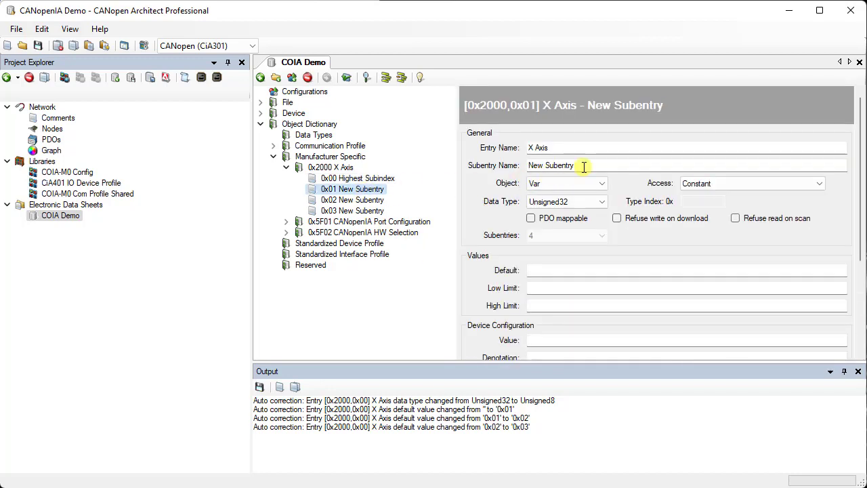
drag(594, 165, 521, 167)
text(T)
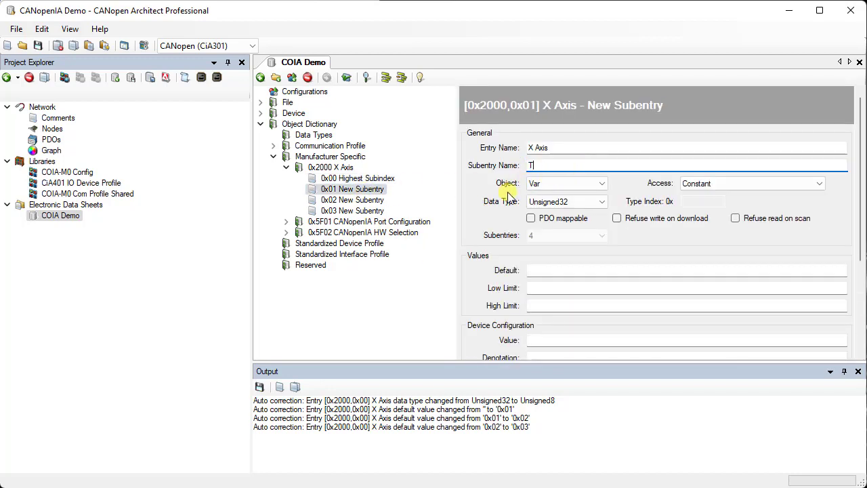
text(arget Position)
key(Tab)
Step: Set the Target Position subentry's access to Read/write and its data type to Integer16
click(736, 186)
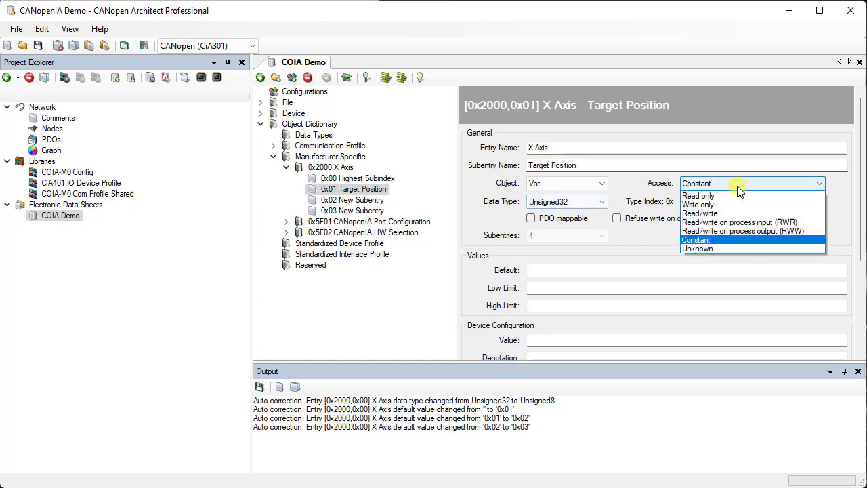
click(731, 213)
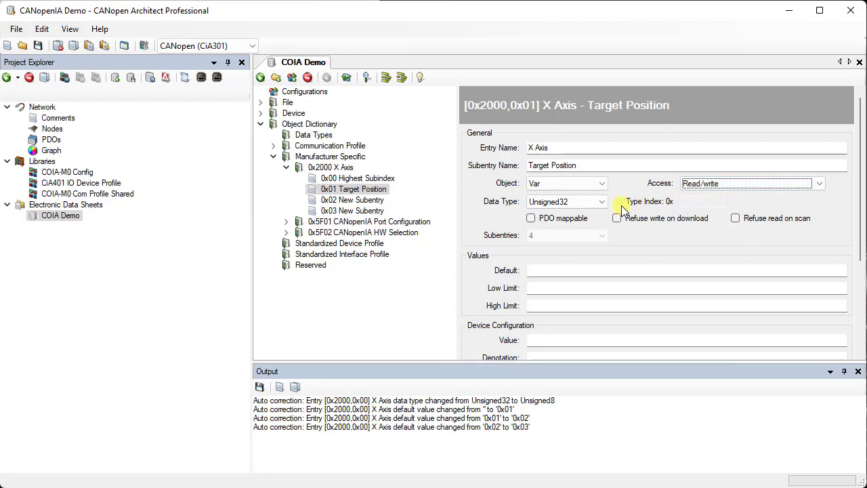
click(587, 204)
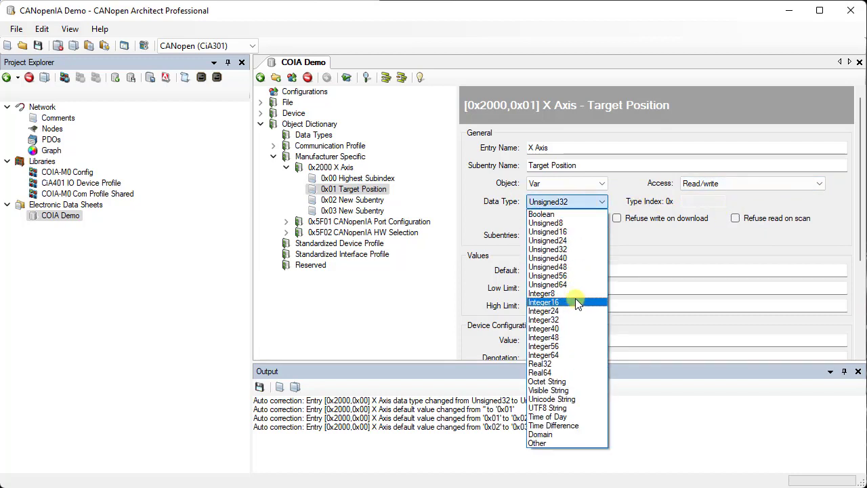
click(575, 300)
Step: Add the two-line comment "In multiples of 0.1 degrees" and "Range of -179 to 180" to the Target Position subentry
scroll(615, 267, down, 3)
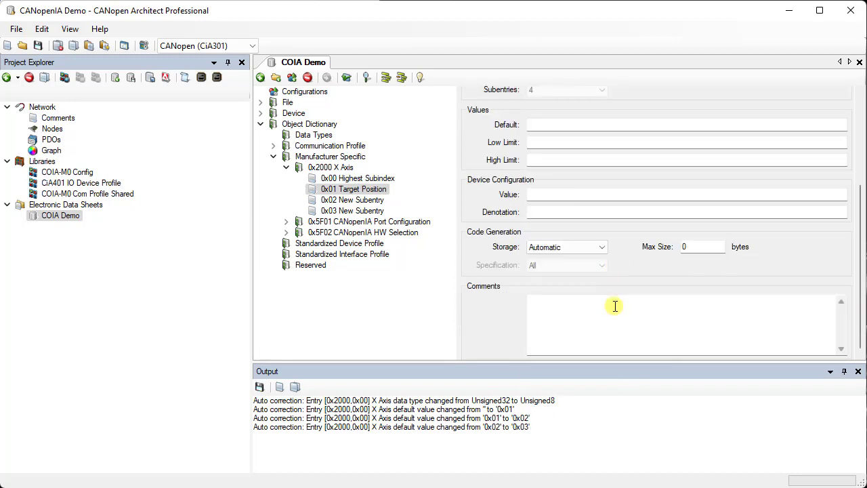
click(615, 306)
text(In mul)
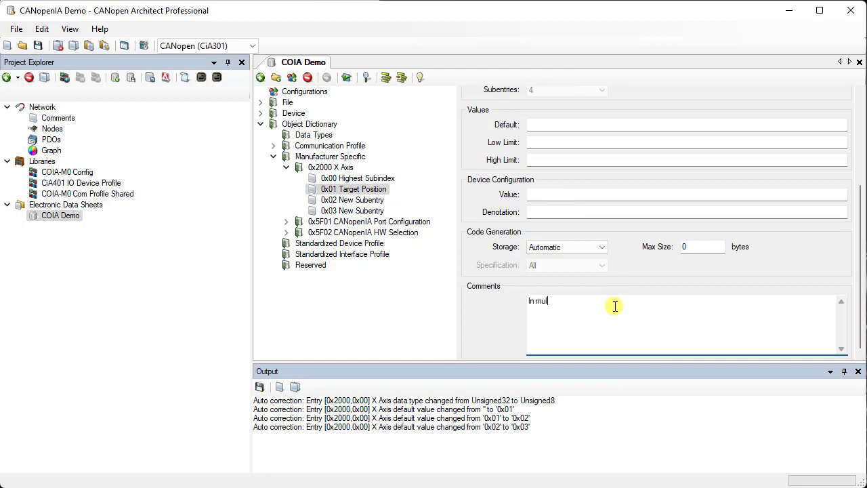
text(tiples of 0.1 d)
text(egrees )
text(Range of )
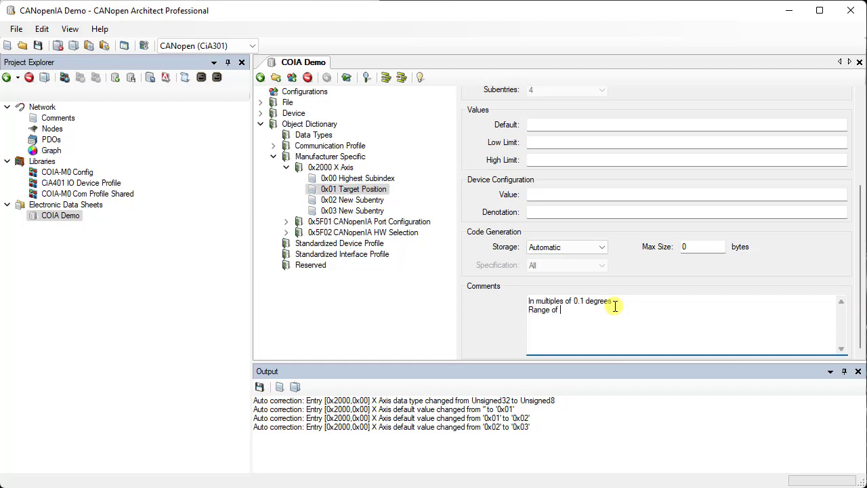
text(-179 to 180)
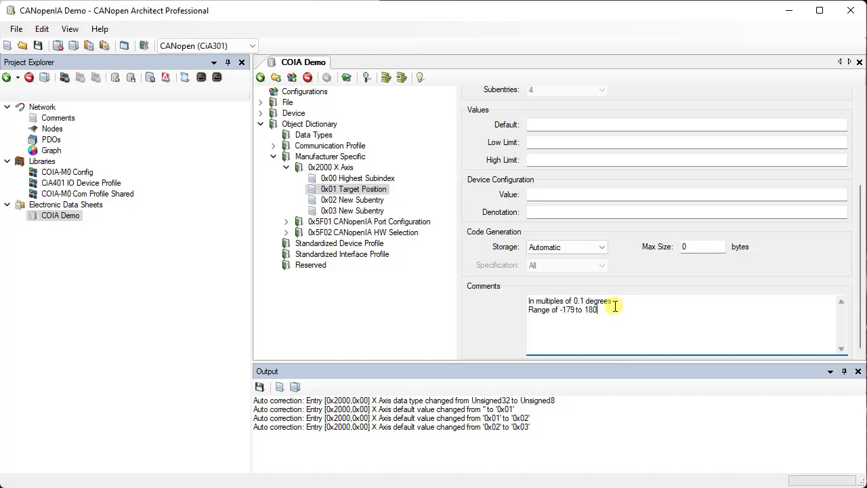
Step: Rename subentry 0x02 of the X Axis entry to "Current Position"
click(371, 202)
drag(587, 166, 527, 166)
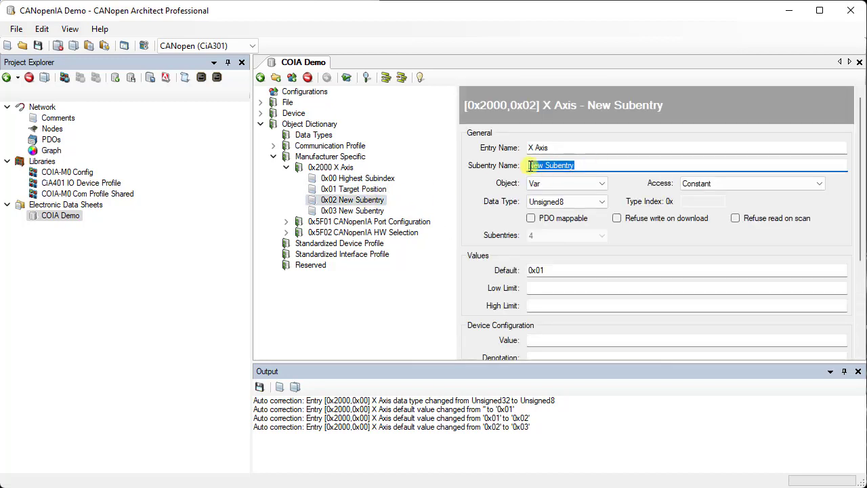
text(Curr)
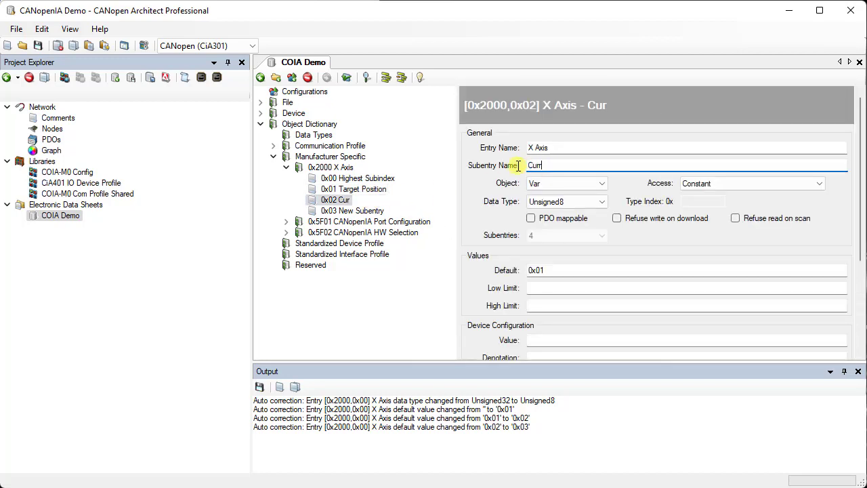
text(ent Position)
Step: Set the Current Position subentry's access to Read only and its data type to Integer16
click(751, 184)
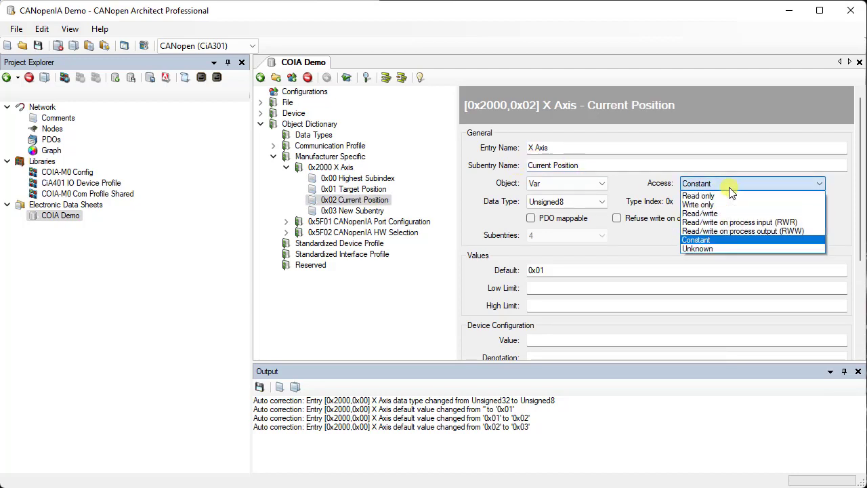
click(731, 197)
click(601, 201)
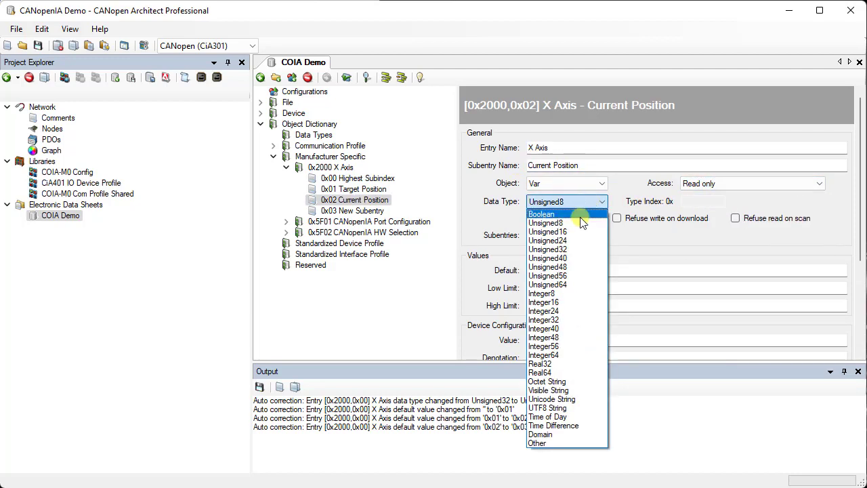
click(573, 303)
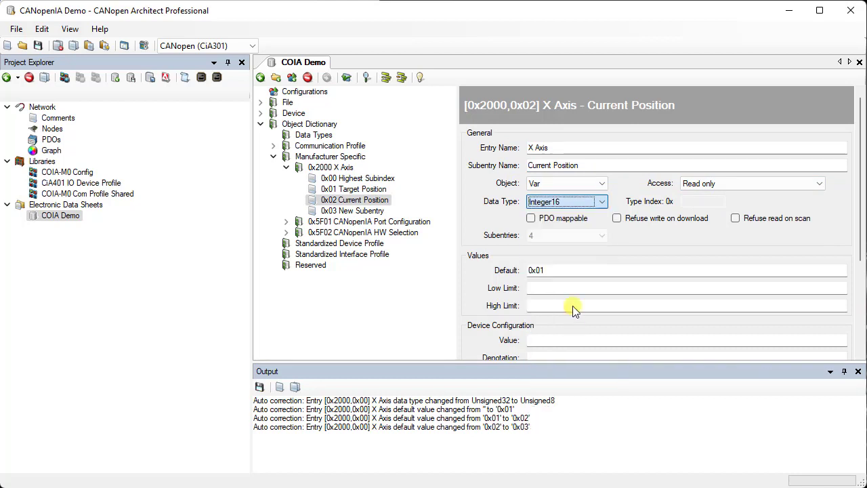
Step: Clear the default value of the Current Position subentry
click(588, 271)
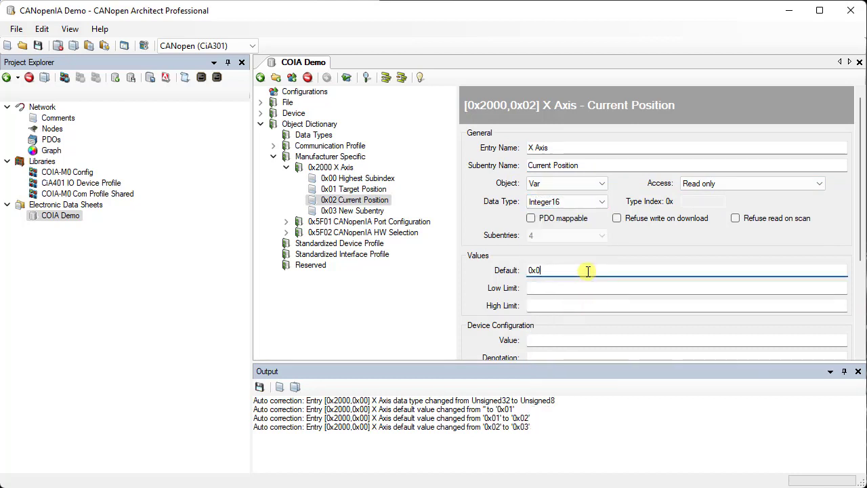
key(BackSpace)
key(BackSpace)
key(BackSpace)
Step: Add the two-line comment "In multiples of 0.1 degrees" and "Range of -179 to 180" to the Current Position subentry
scroll(587, 271, down, 5)
click(597, 309)
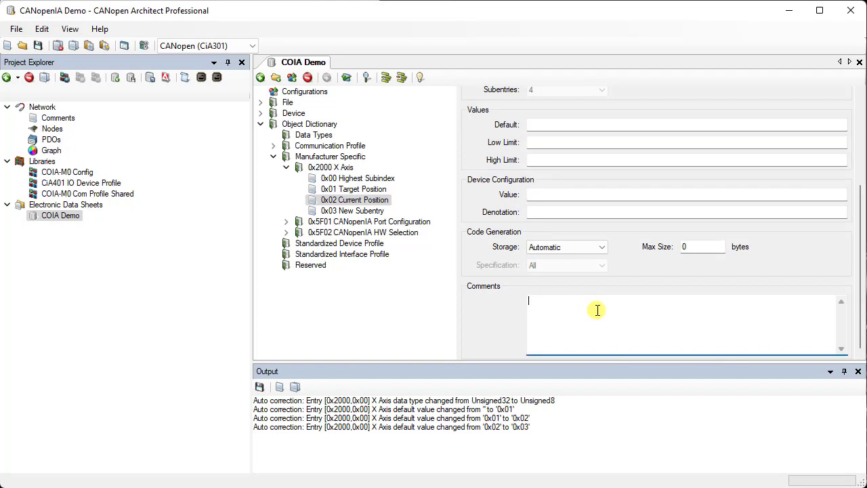
text(In multiples of)
text( 0.1 degrees)
text(Range of)
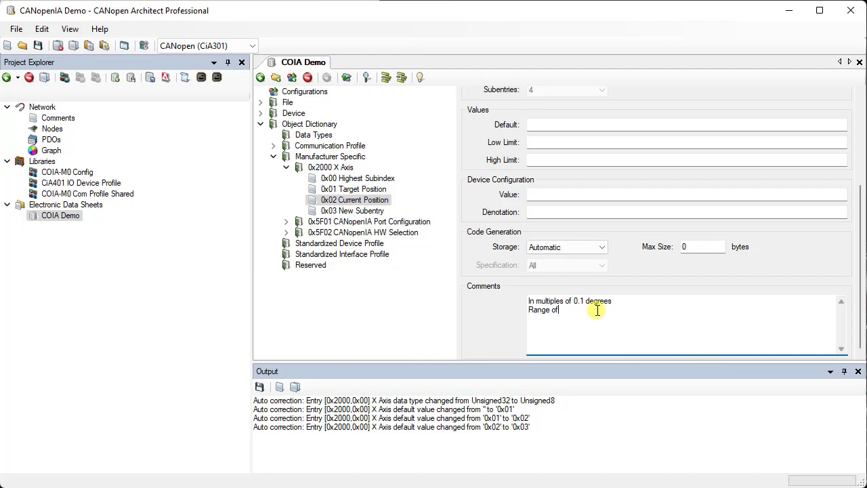
text( -179 to 180)
Step: Rename subentry 0x03 of the X Axis entry to "Status"
click(376, 211)
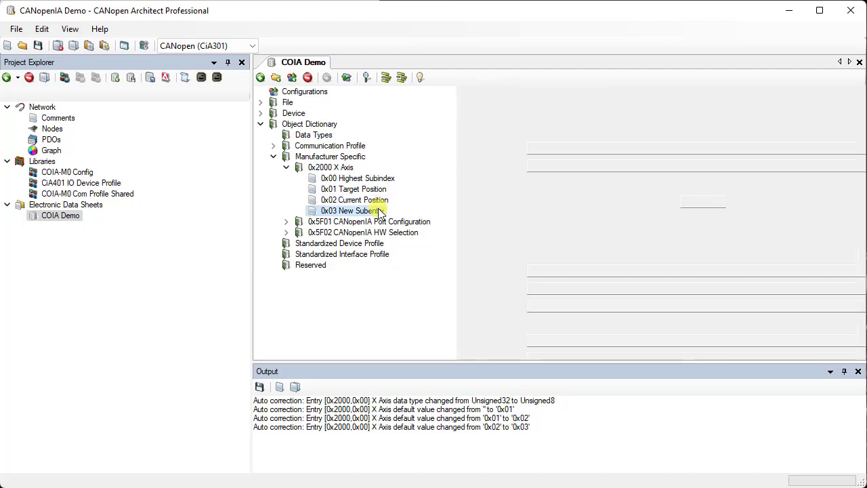
click(519, 165)
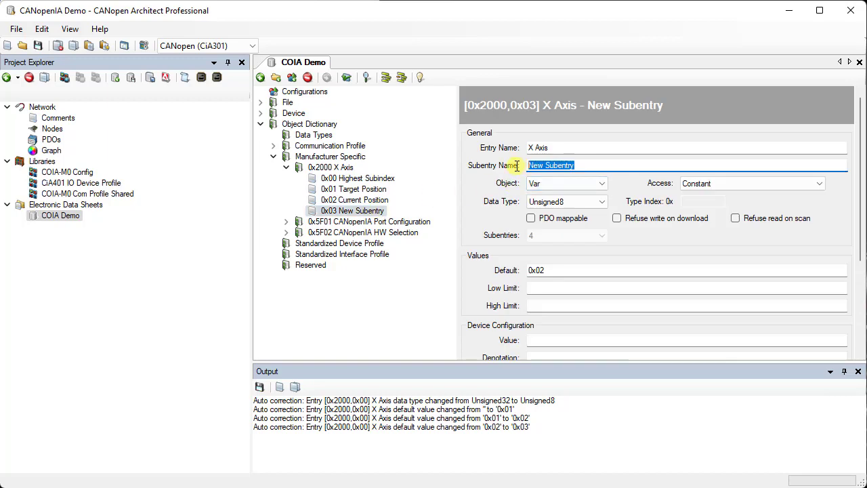
text(Srt)
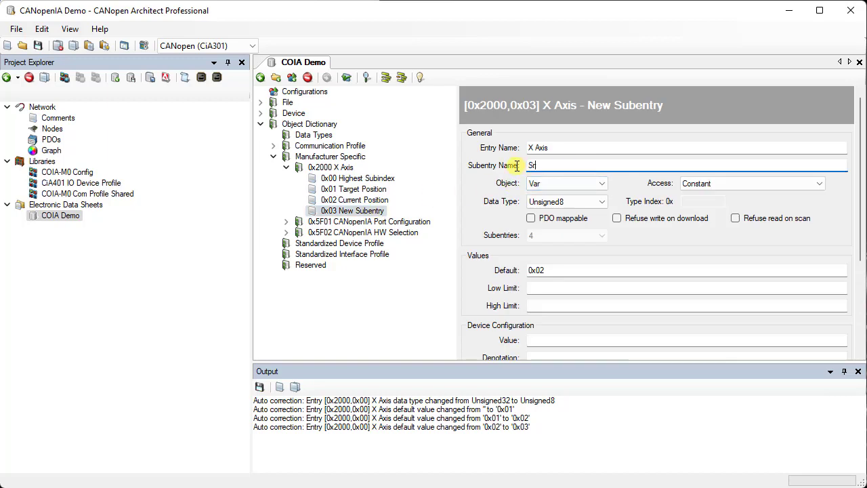
key(BackSpace)
text(tatus)
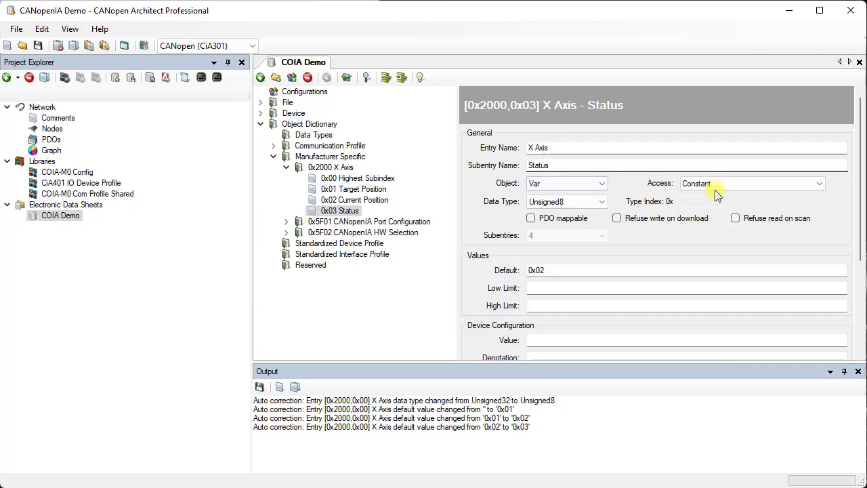
Step: Set the Status subentry's access to Read only and clear its default value
click(715, 189)
click(705, 194)
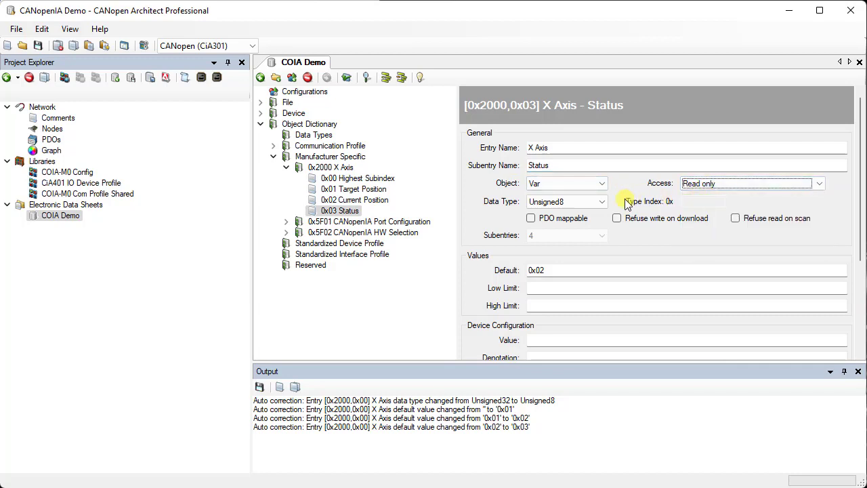
click(566, 275)
key(BackSpace)
key(BackSpace)
key(BackSpace)
key(BackSpace)
Step: Add the two-line comment "Bit 0 = position valid" and "Bit 1 = at target" to the Status subentry
scroll(573, 274, down, 2)
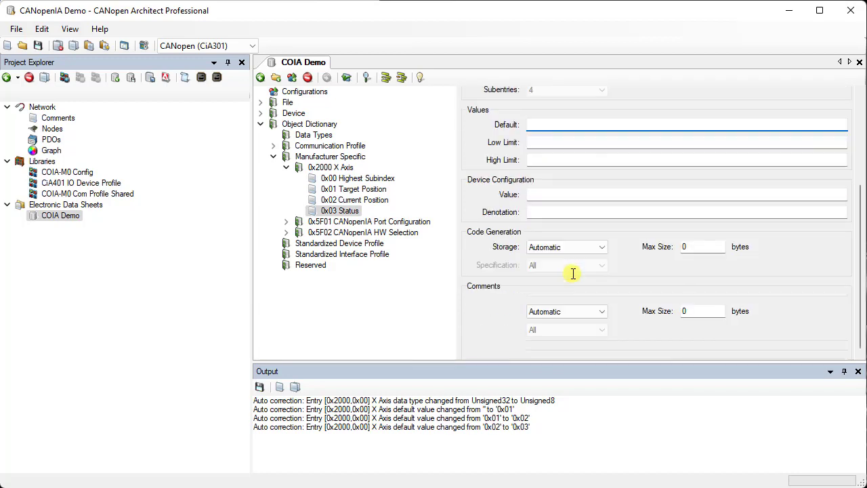
click(581, 305)
text(Bit)
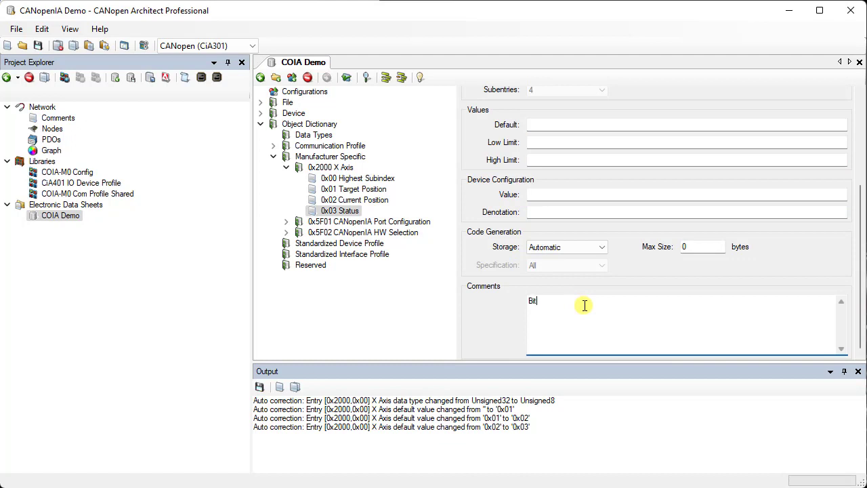
text( 0 =)
text( positiob)
text( value)
text(d)
key(Return)
text(Bit 1 = at target)
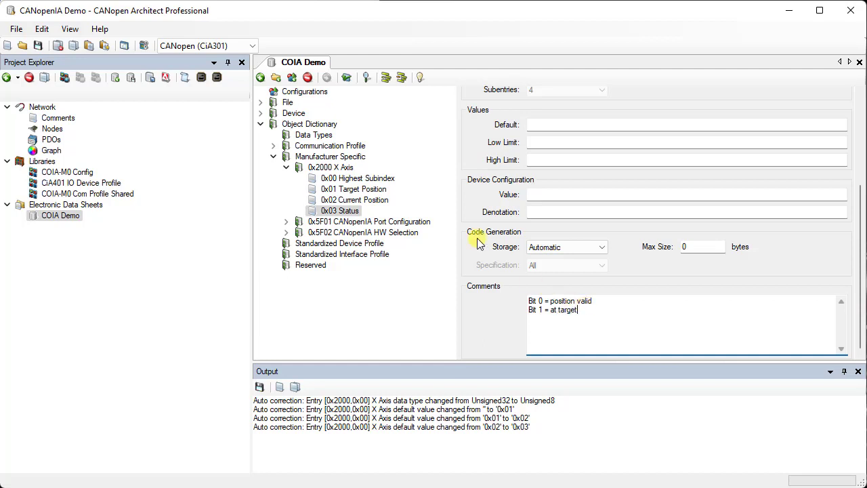
Step: Copy the complete 0x2000 X Axis entry in the object dictionary
click(331, 168)
right_click(333, 171)
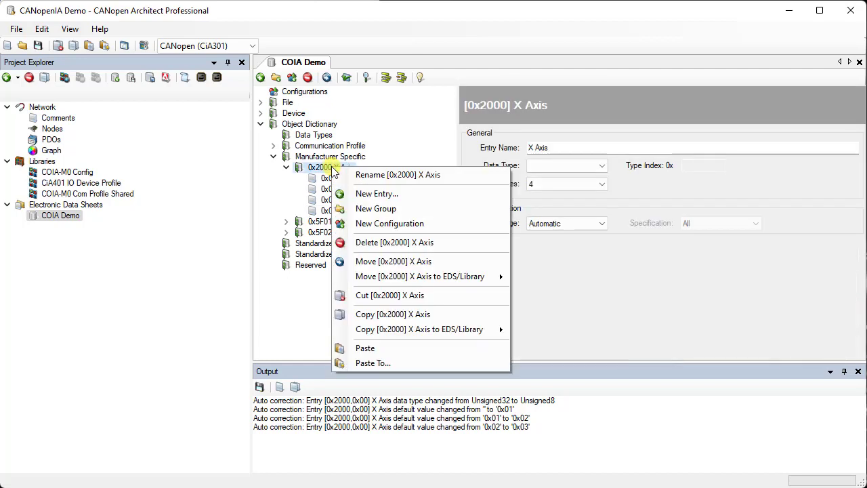
click(391, 317)
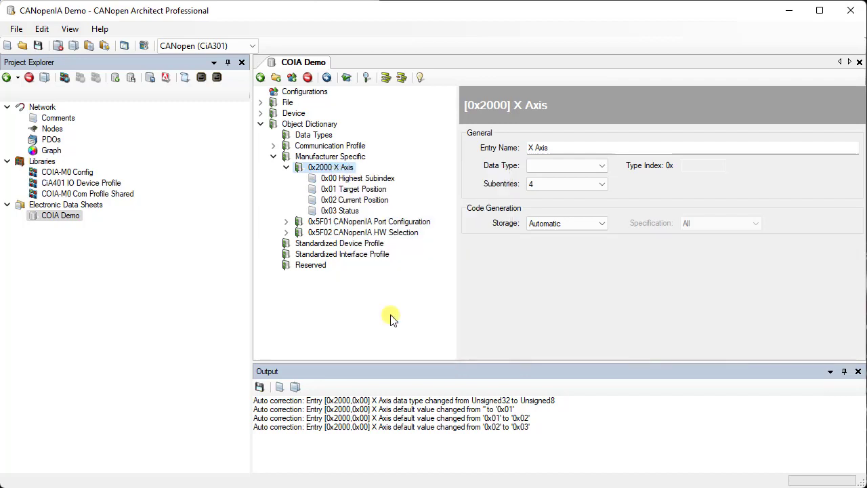
Step: Paste the copied X Axis entry into the manufacturer-specific section at index 0x2001 with the name "Y Axis"
right_click(326, 160)
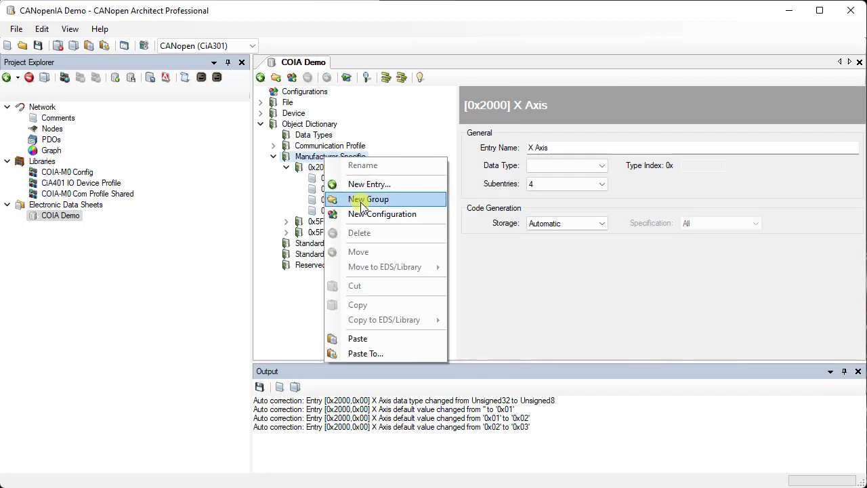
click(369, 353)
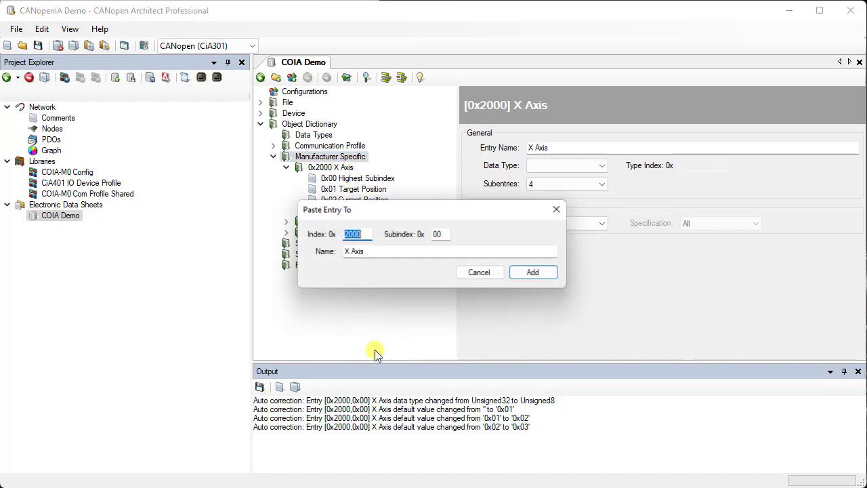
click(370, 238)
text(1)
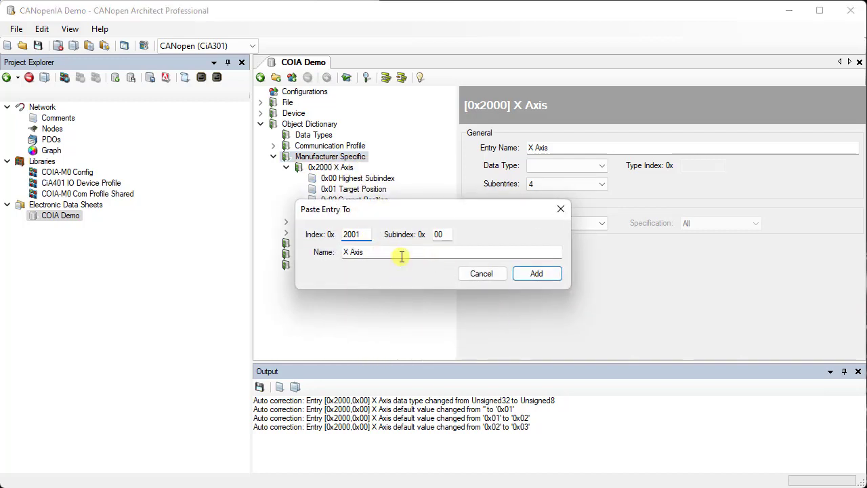
click(401, 256)
key(BackSpace)
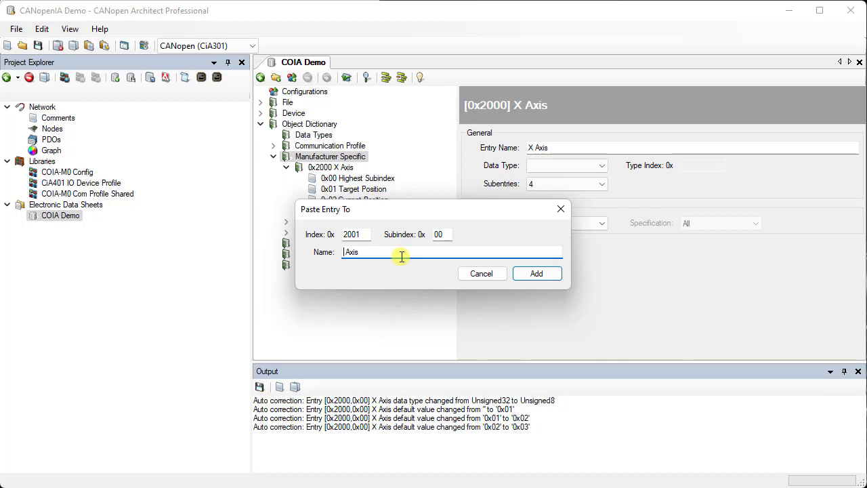
text(Y)
key(Return)
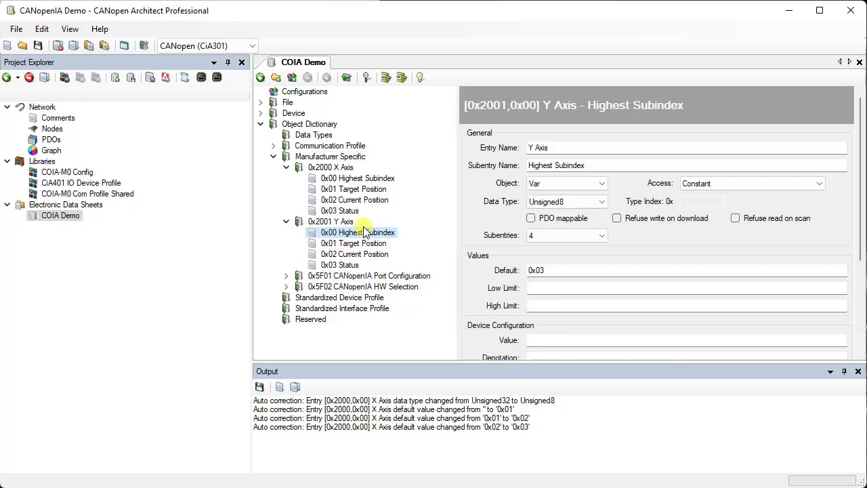
Step: Paste the copied axis entry into the manufacturer-specific section at index 0x2002 with the name "Z Axis"
right_click(342, 158)
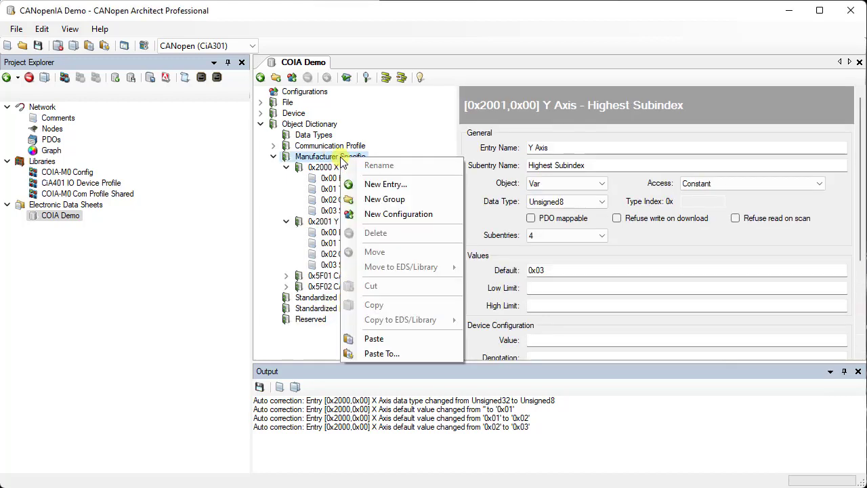
click(385, 350)
key(BackSpace)
text(2002)
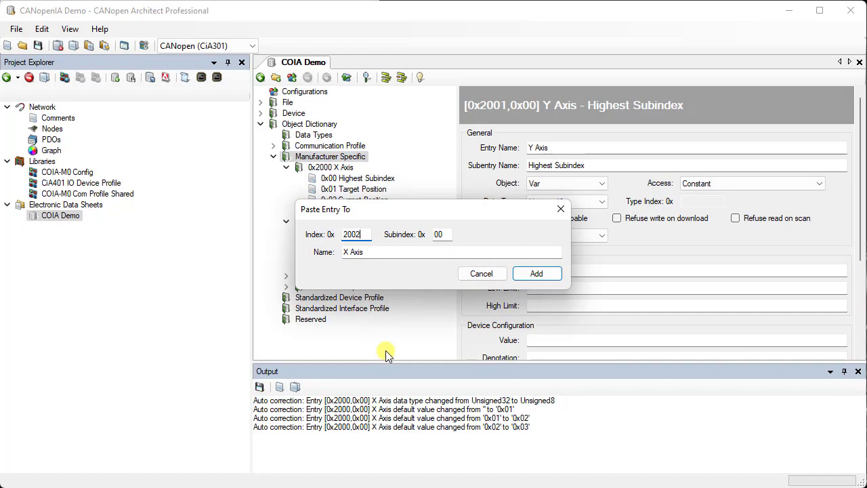
key(Tab)
key(Tab)
text(Z Axis)
key(Return)
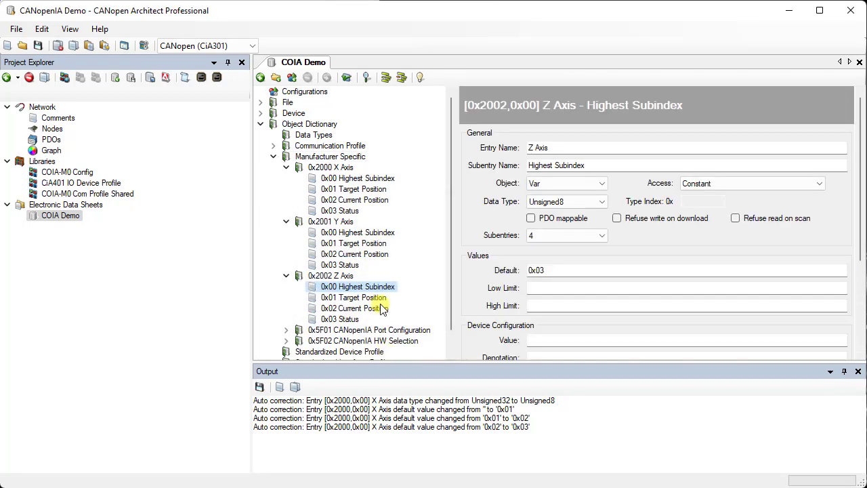
Step: Paste the copied axis entry into the manufacturer-specific section at index 0x2003 with the name "A Axis"
right_click(338, 157)
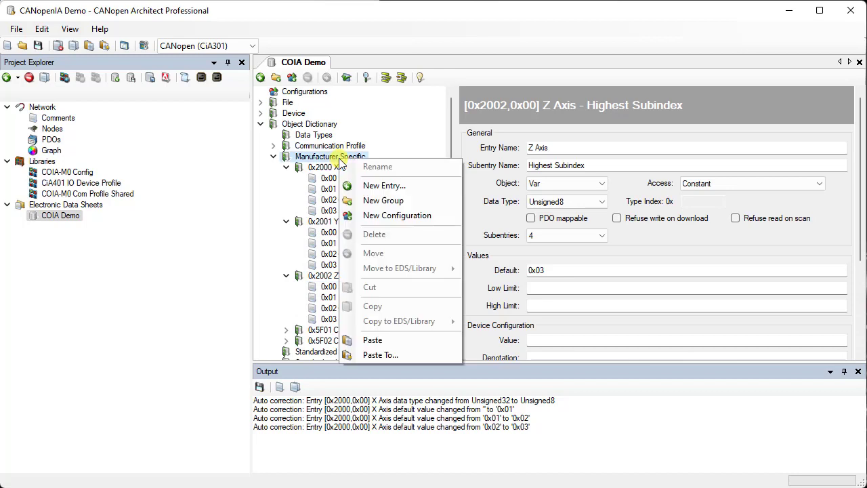
click(384, 354)
key(Right)
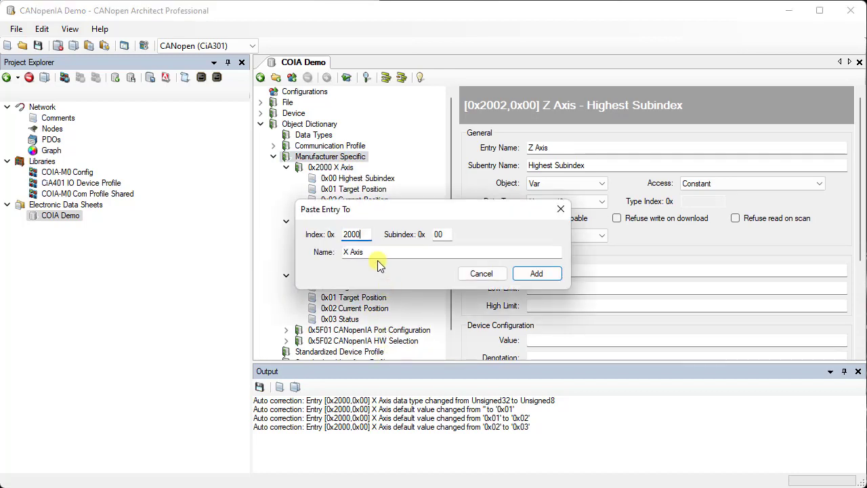
key(BackSpace)
text(3)
key(Tab)
key(Tab)
text(A Axis)
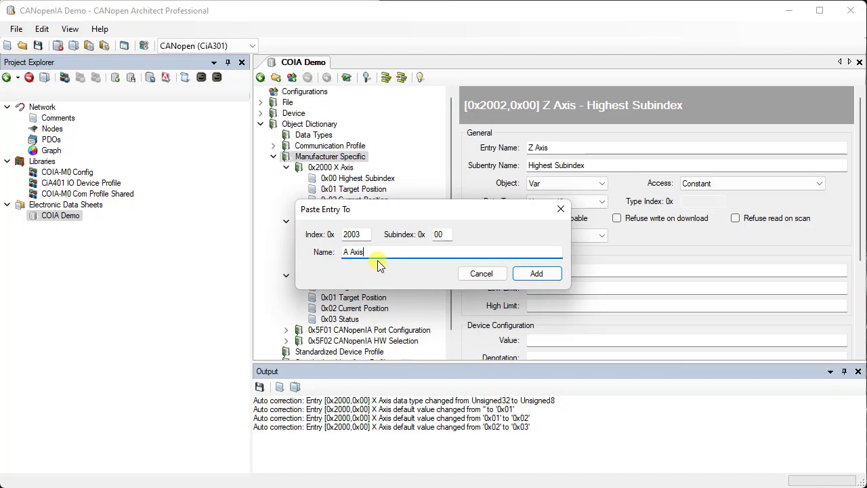
key(Return)
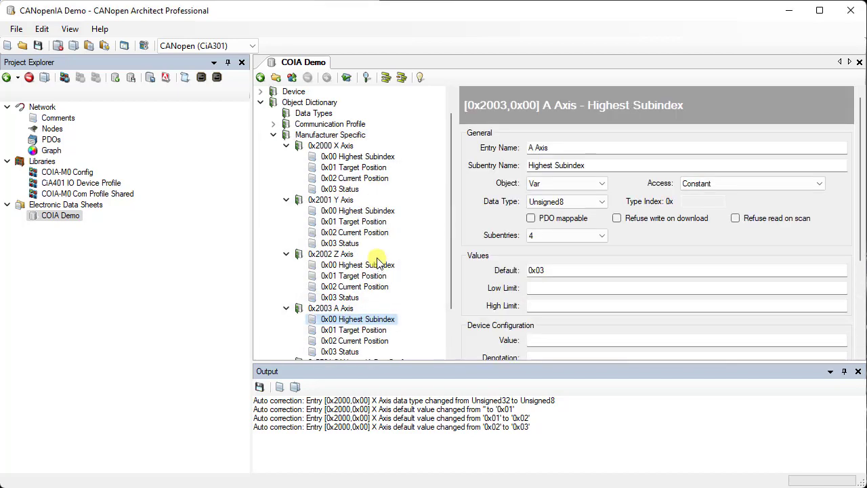
Step: Paste the copied axis entry into the manufacturer-specific section at index 0x2004 with the name "B Axis"
right_click(331, 138)
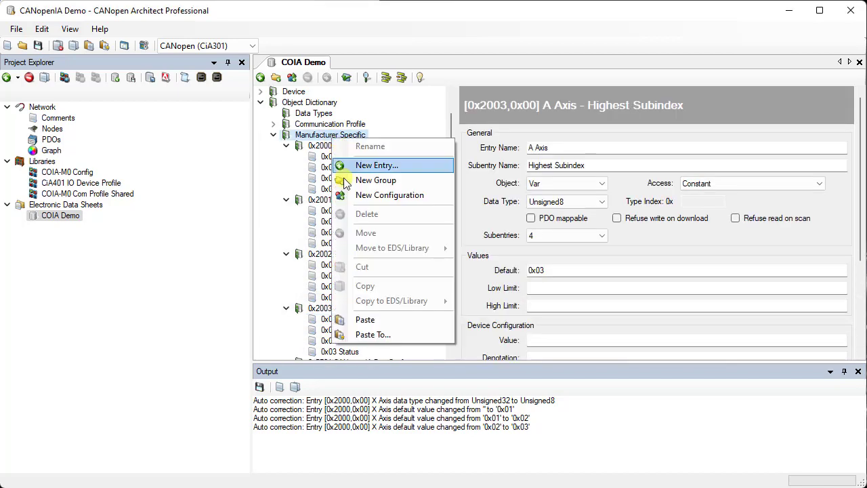
click(384, 335)
text(2004)
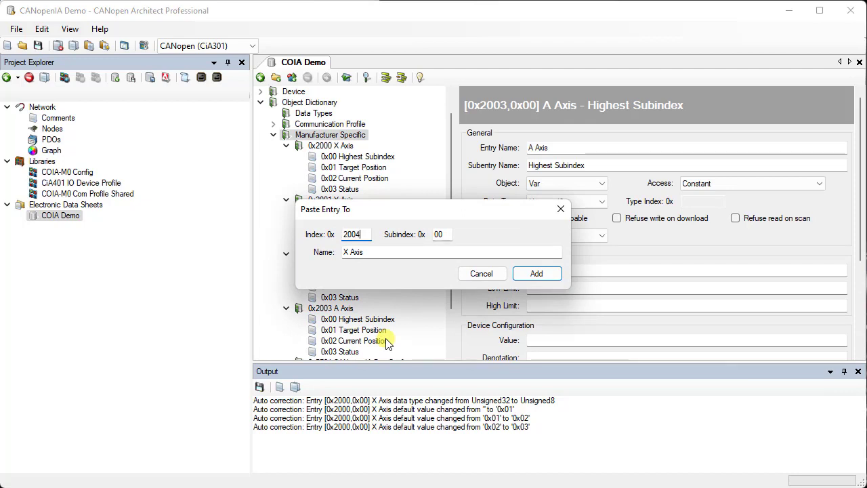
key(Tab)
key(Tab)
text(B Axis)
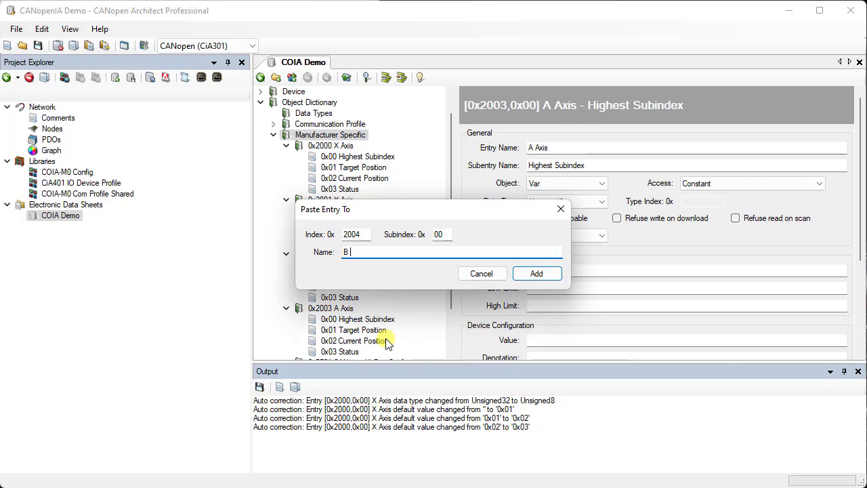
key(Return)
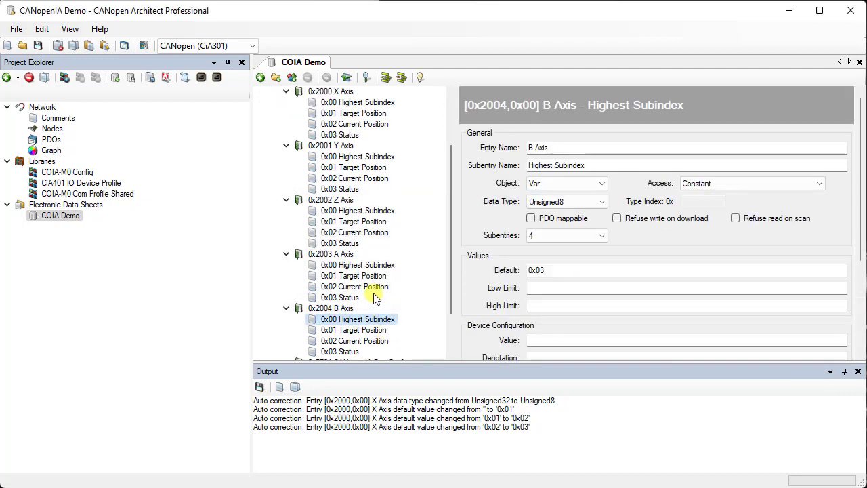
Step: Paste the copied axis entry into the manufacturer-specific section at index 0x2005 with the name "C Axis"
scroll(369, 332, up, 3)
right_click(330, 147)
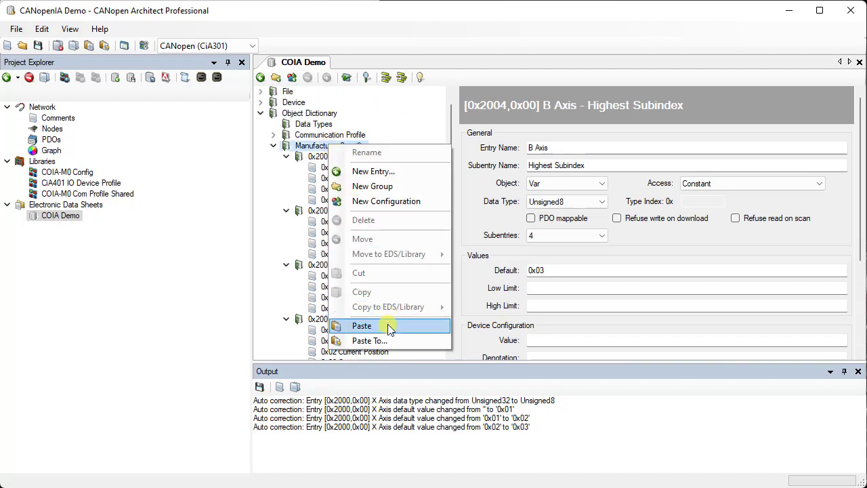
click(370, 340)
text(2005)
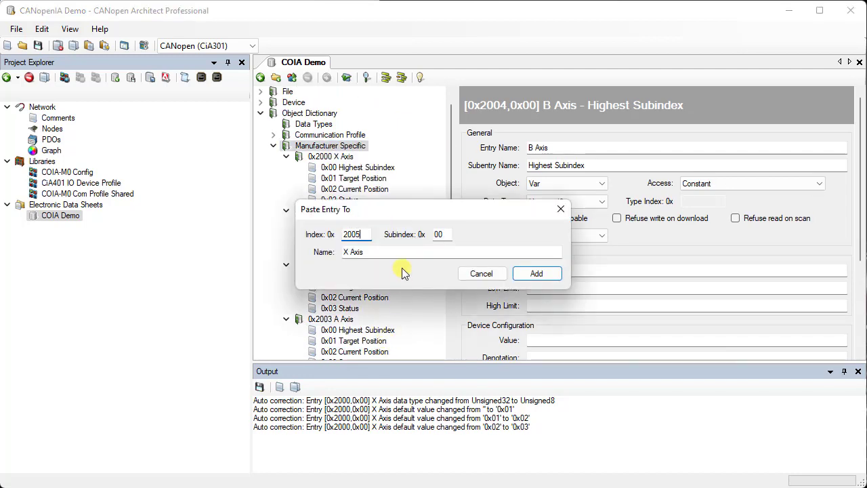
key(Tab)
key(Tab)
text(C Axis)
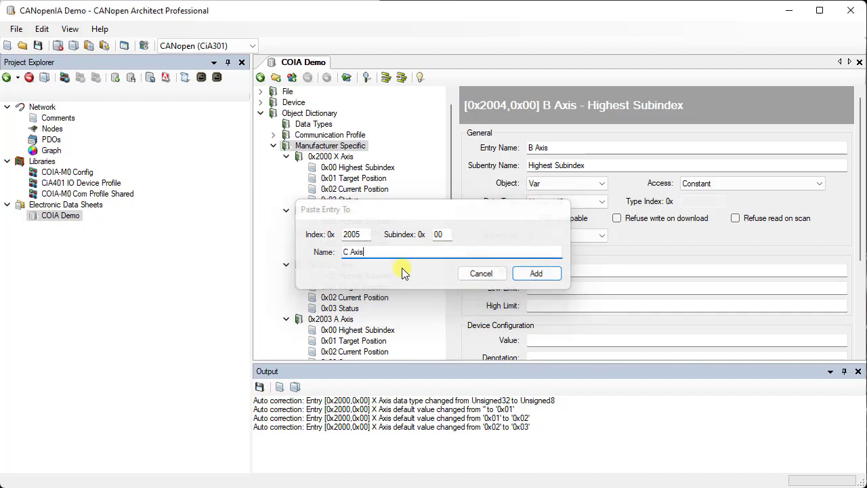
key(Return)
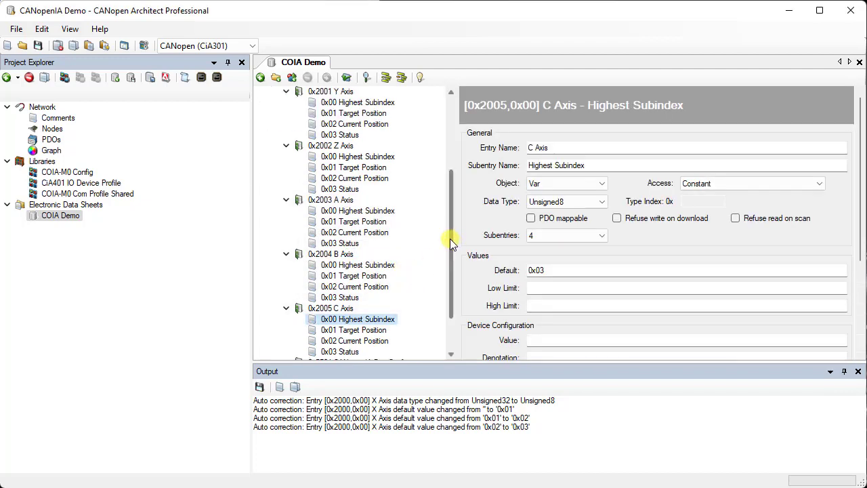
Step: Change the range line to "Range of -90 to 90" in the comments of the Y Axis Target Position and Current Position subentries
drag(450, 238, 437, 190)
click(375, 202)
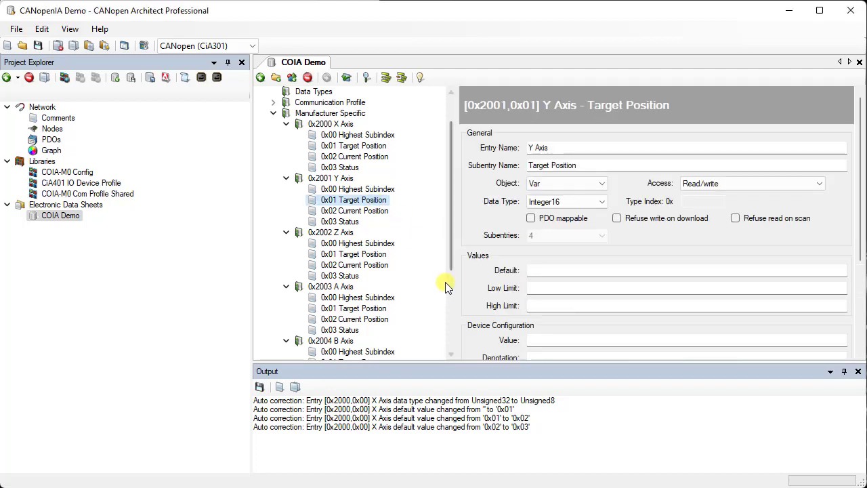
scroll(595, 263, down, 3)
click(614, 312)
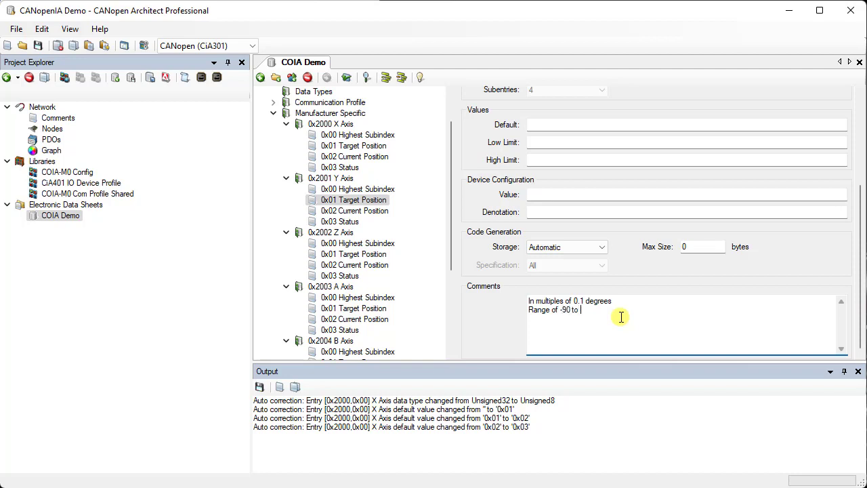
click(383, 211)
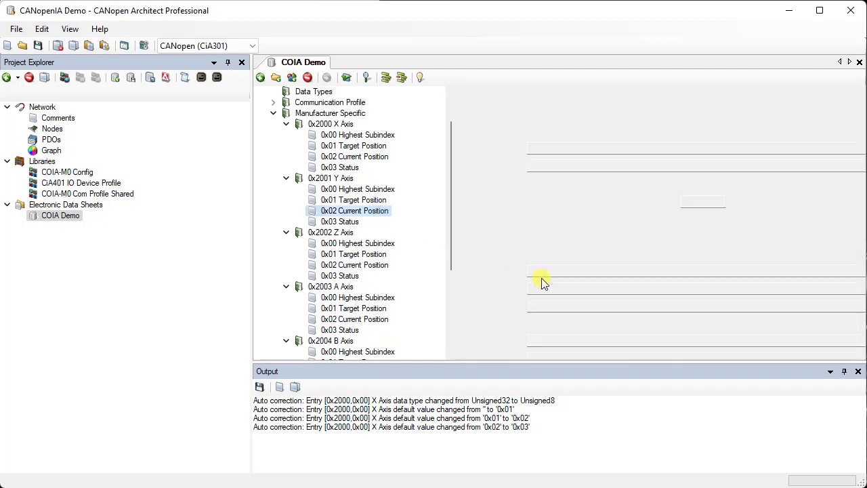
scroll(657, 315, down, 3)
click(644, 308)
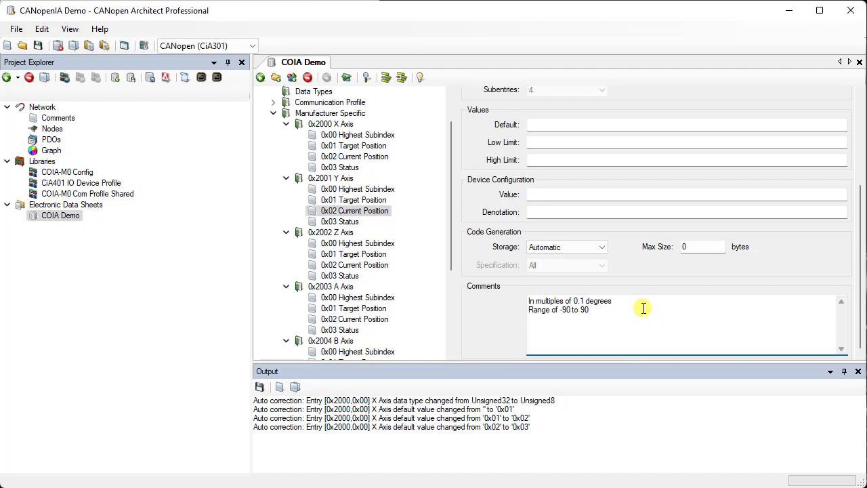
Step: Change the range line to "Range of -90 to 90" in the comments of the Z Axis Target Position and Current Position subentries
click(366, 254)
scroll(582, 309, down, 3)
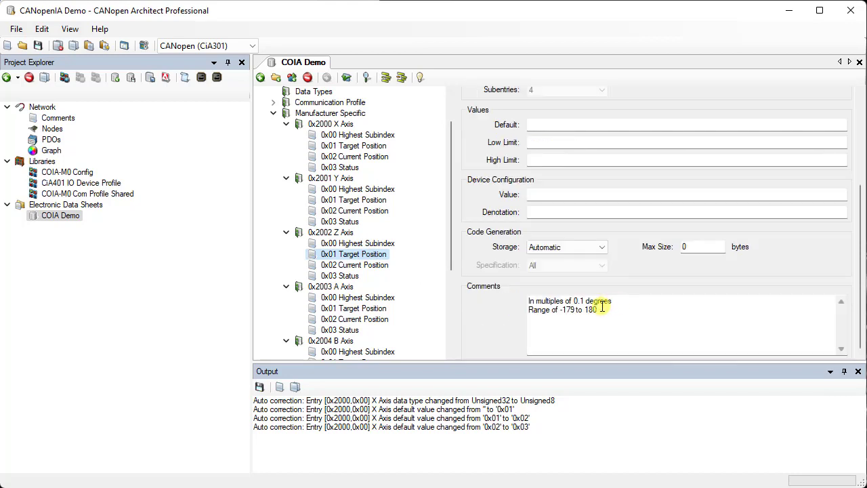
drag(601, 307, 567, 311)
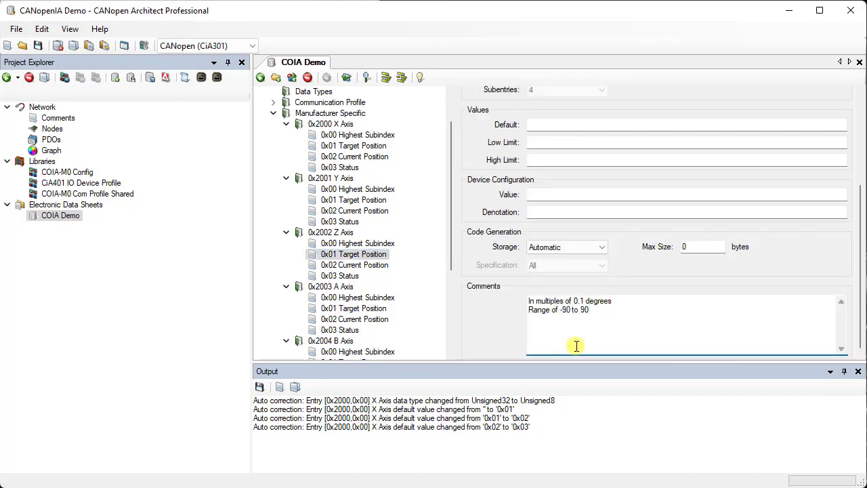
click(372, 265)
scroll(612, 303, down, 2)
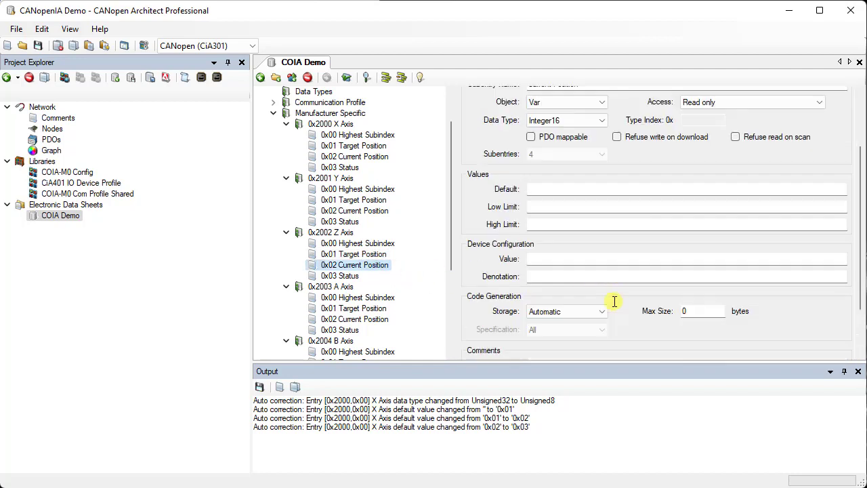
scroll(614, 301, down, 1)
click(617, 309)
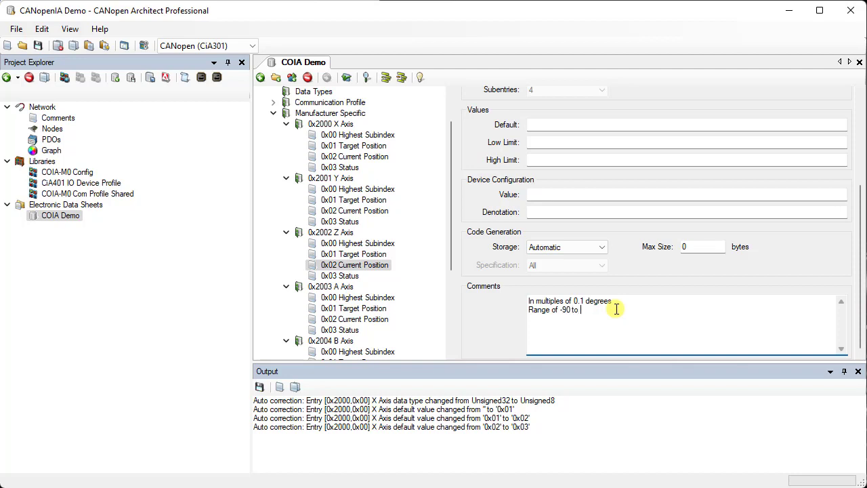
text(90)
Step: Change the range line to "Range of -170 to 170" in the comments of the A Axis Target Position and Current Position subentries
click(370, 310)
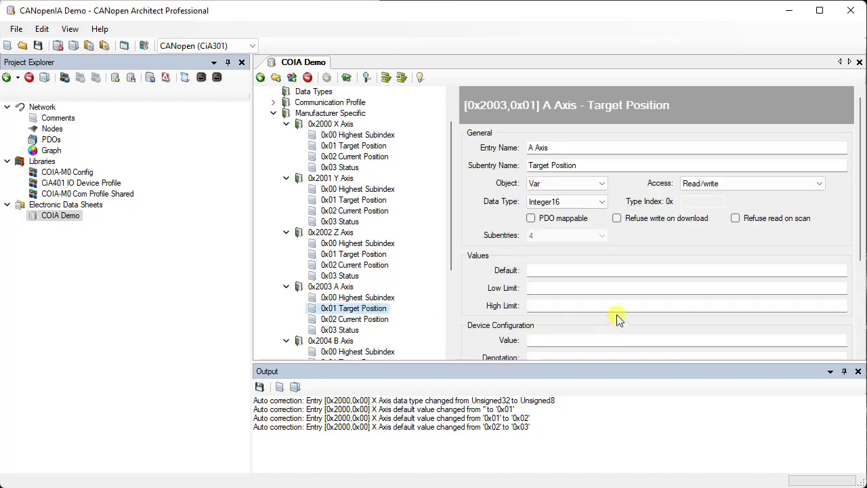
scroll(616, 319, down, 3)
click(612, 312)
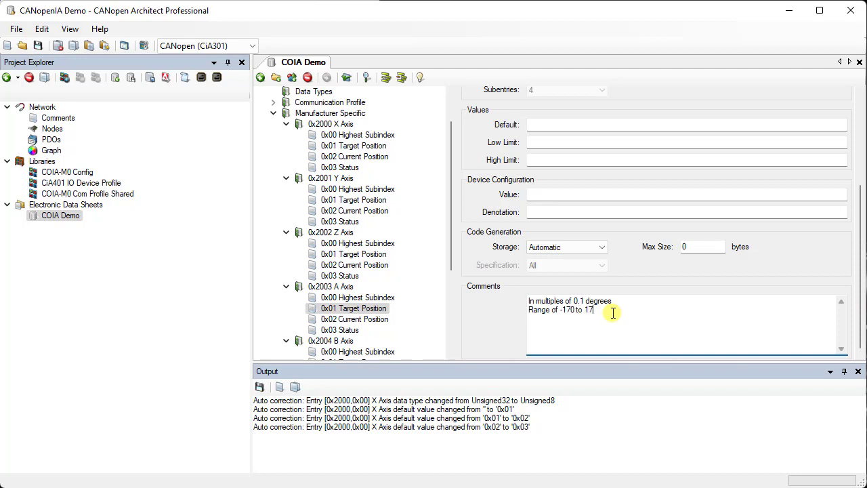
click(359, 320)
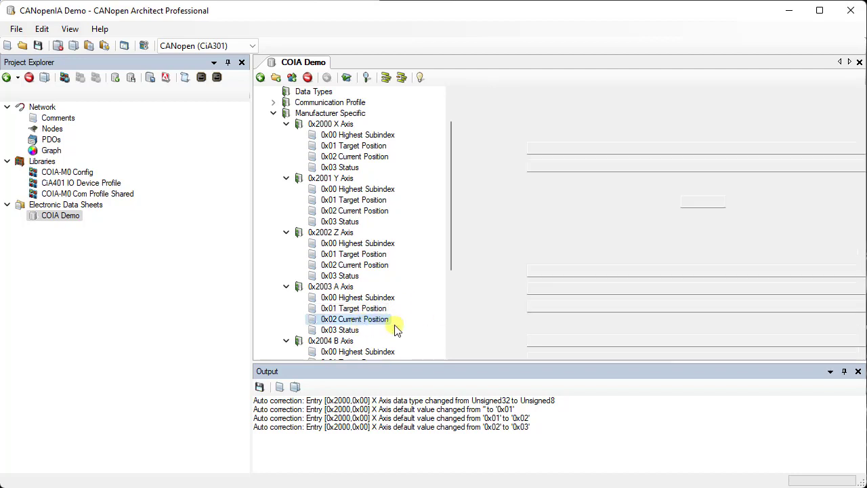
scroll(645, 337, down, 3)
click(639, 311)
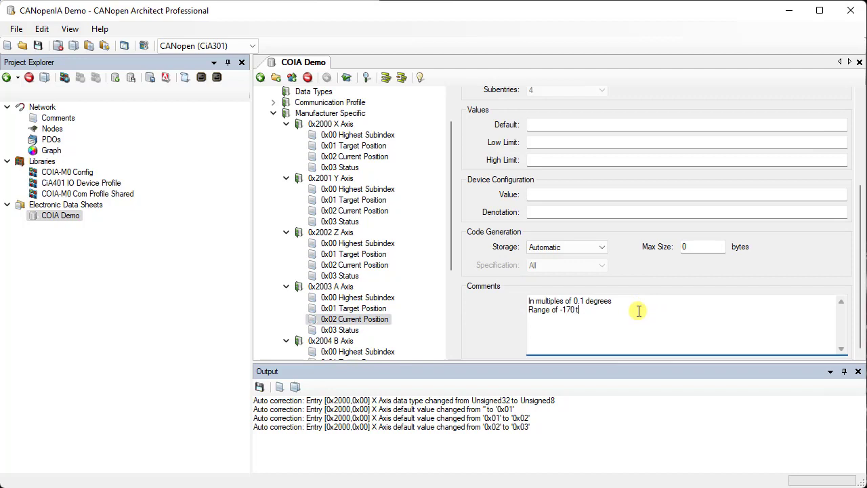
Step: Change the range line to "Range of -33 to 107" in the comments of the B Axis Target Position and Current Position subentries
scroll(412, 274, down, 2)
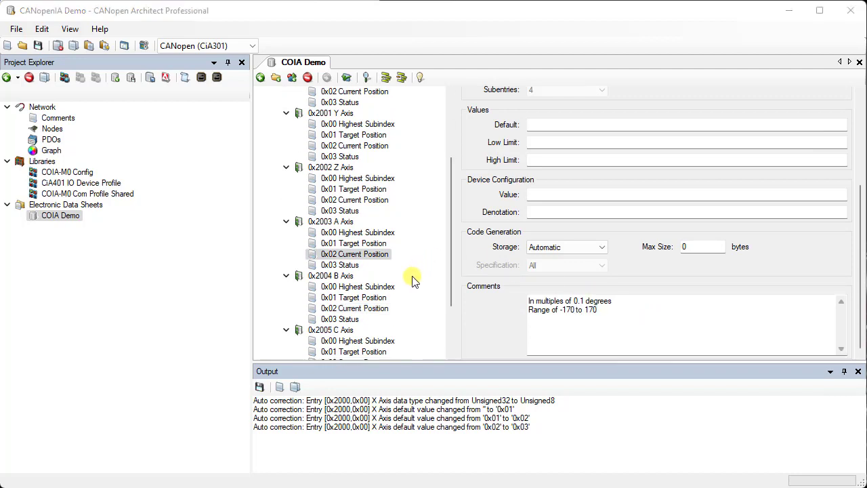
click(376, 298)
scroll(589, 305, down, 3)
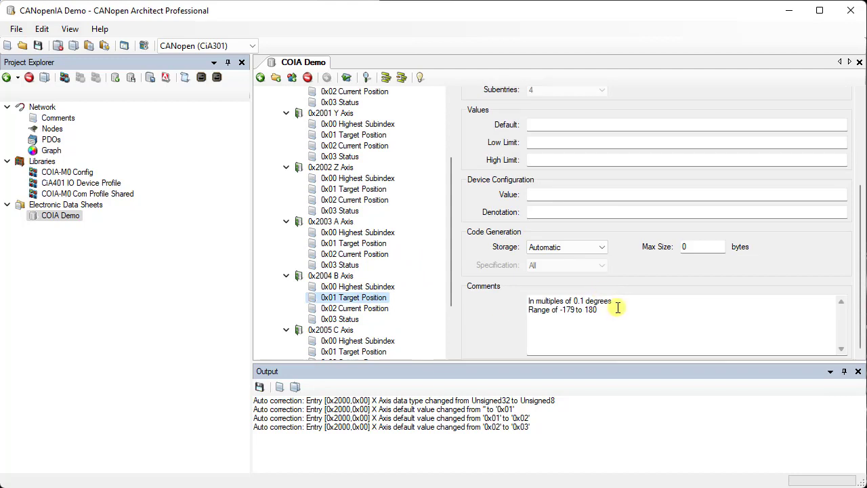
click(621, 310)
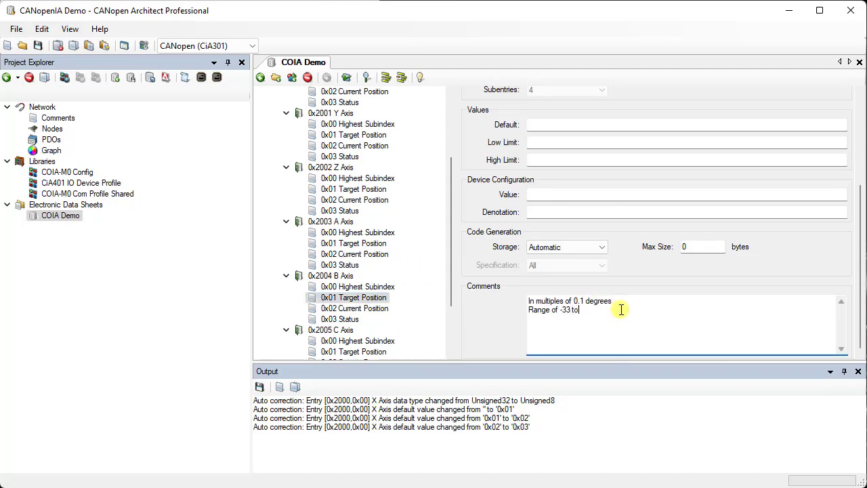
click(377, 309)
scroll(596, 329, down, 3)
click(611, 313)
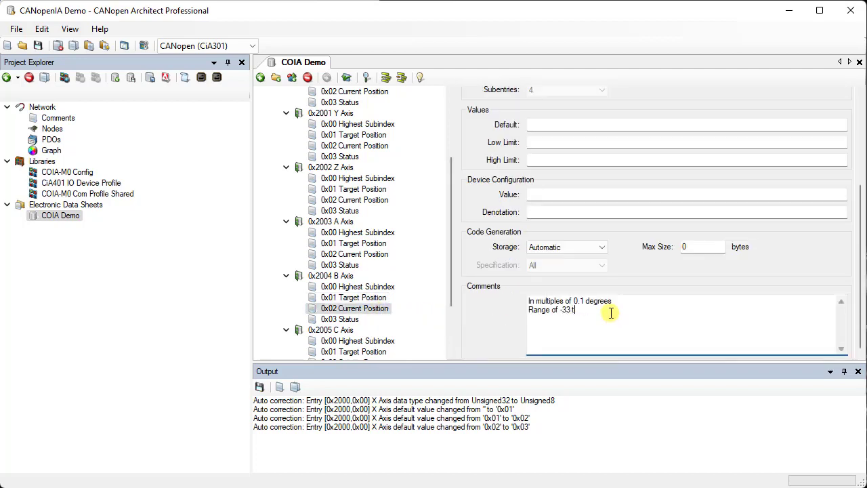
text(07)
Step: Change the range line to "Range of -170 to 170" in the comments of the C Axis Target Position and Current Position subentries
scroll(377, 318, down, 1)
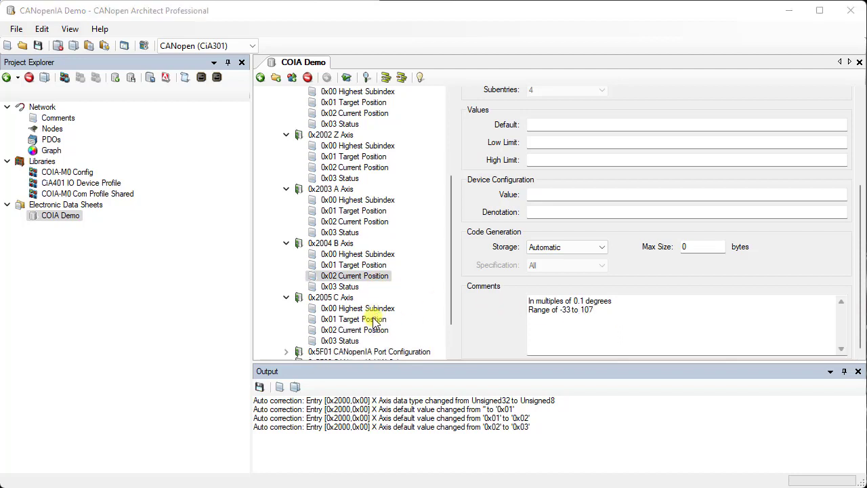
click(373, 321)
scroll(617, 325, down, 3)
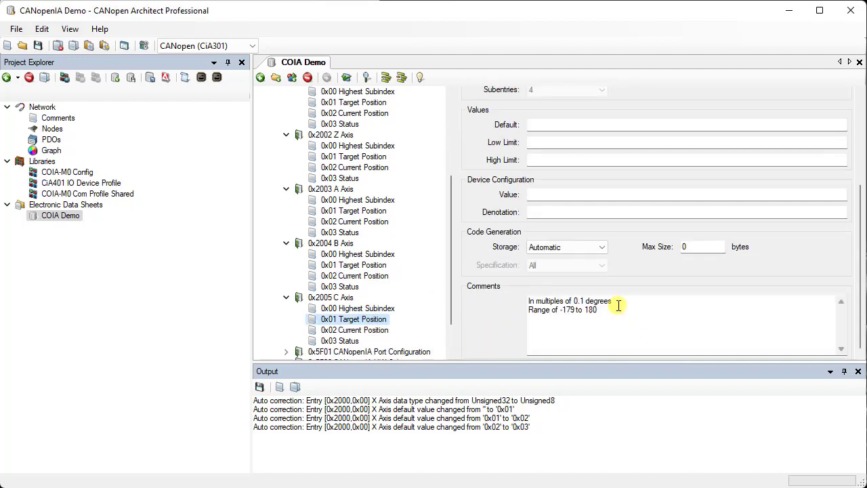
click(621, 311)
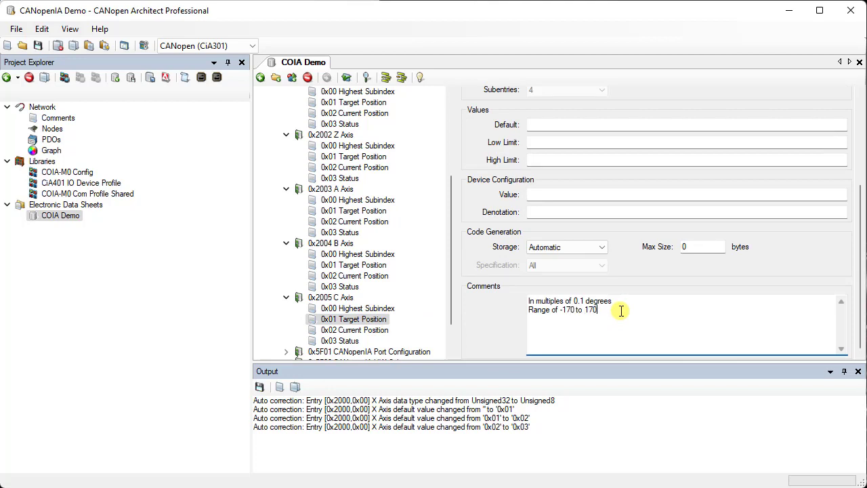
click(346, 330)
scroll(601, 321, down, 3)
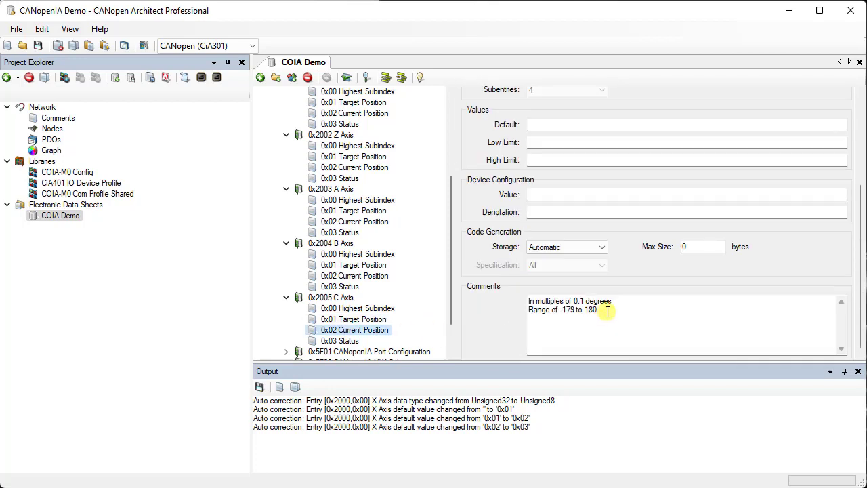
click(608, 311)
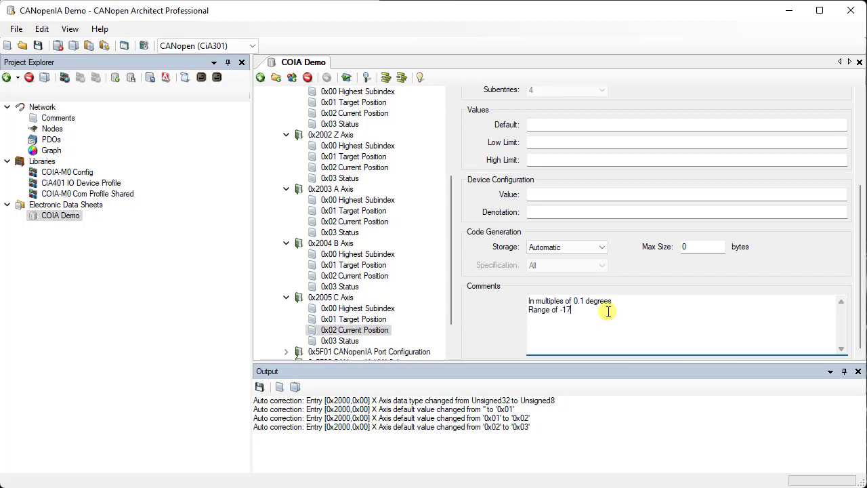
Step: Collapse the six axis entries 0x2000 to 0x2005 in the manufacturer-specific section of the object dictionary
scroll(352, 203, up, 3)
click(286, 167)
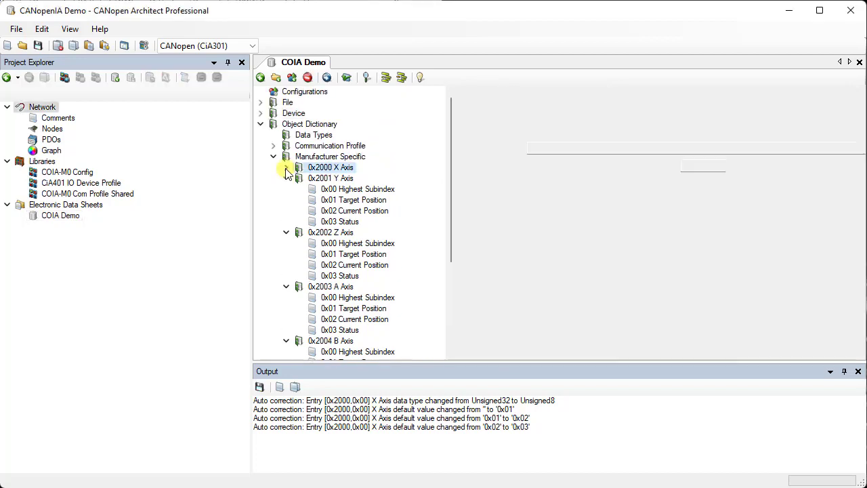
click(286, 178)
click(286, 189)
click(286, 200)
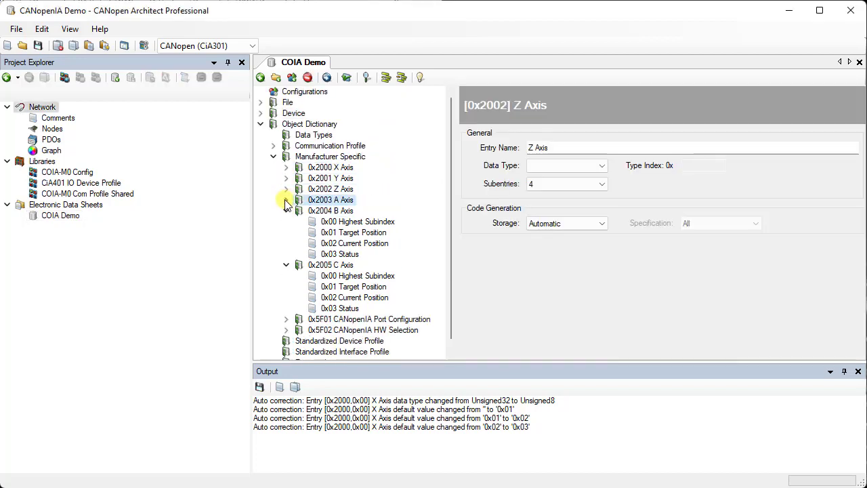
click(286, 210)
click(285, 222)
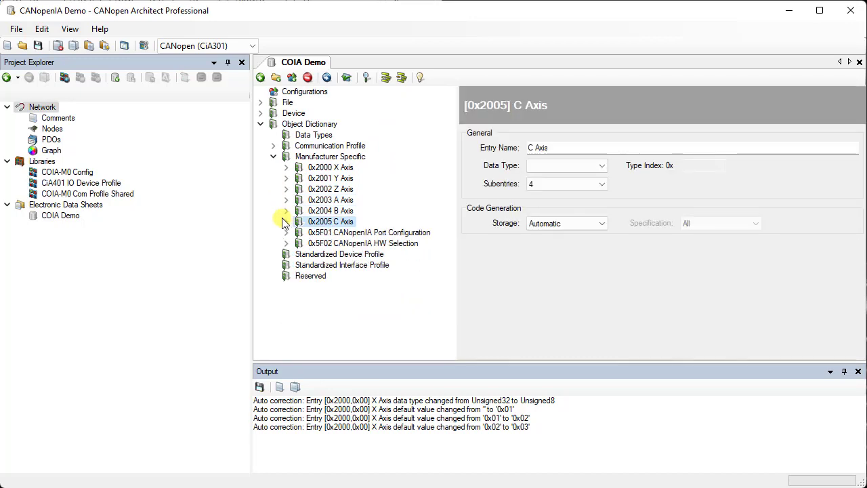
Step: Set the default value of Port 0 Configuration to 0x06 in the 0x5F01 CANopenIA Port Configuration entry
click(285, 233)
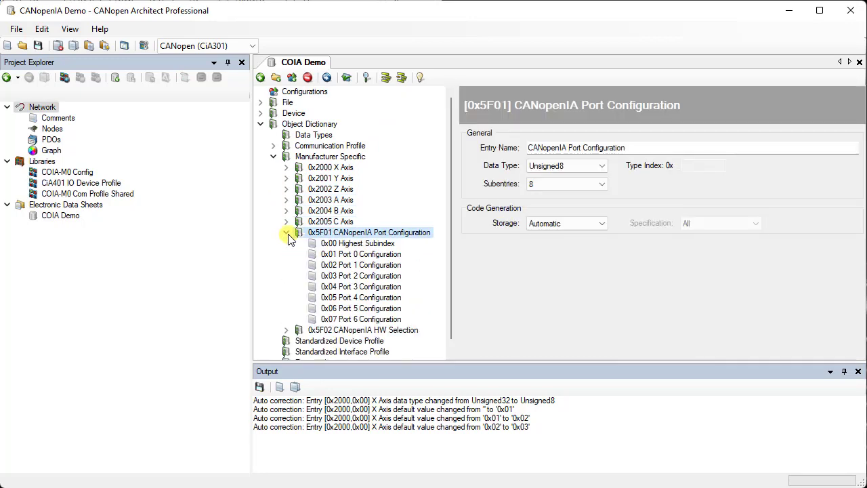
click(342, 254)
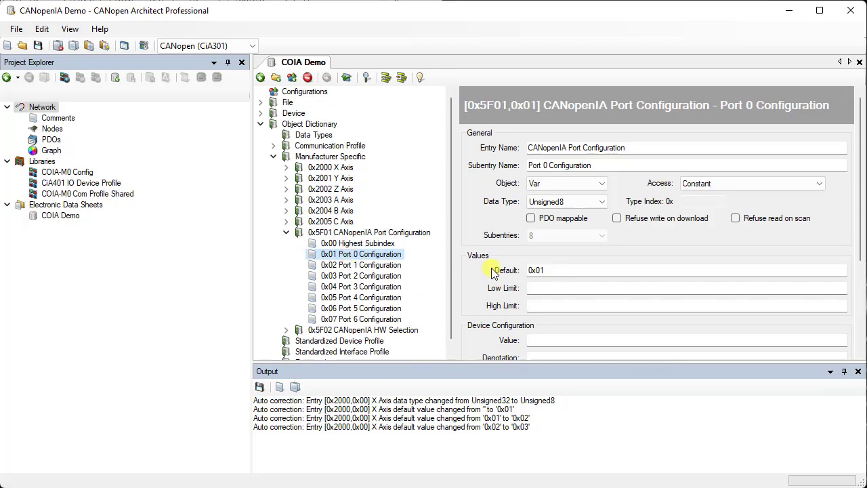
click(574, 267)
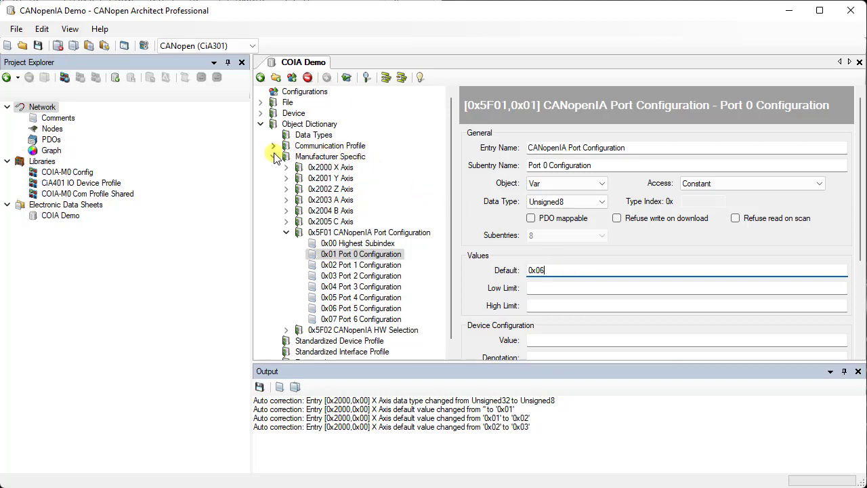
click(286, 232)
Step: Set the default value of 0x1017 Producer Heartbeat Time in the communication profile to 1000
click(274, 147)
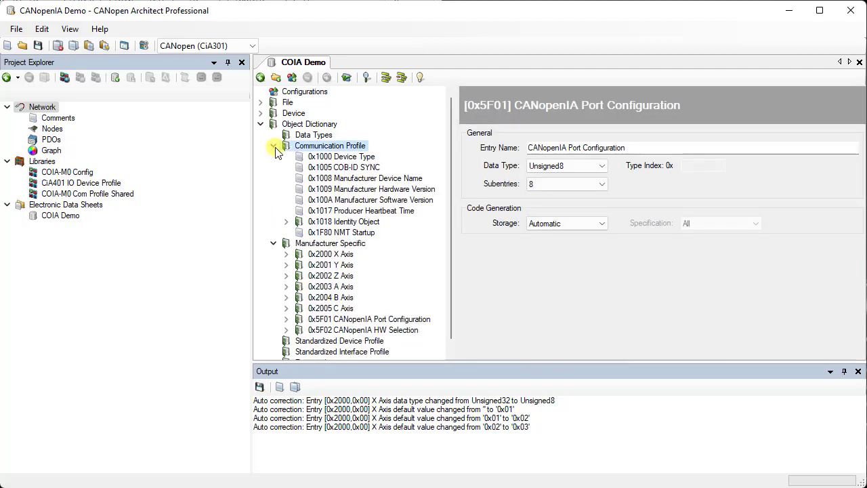
click(350, 211)
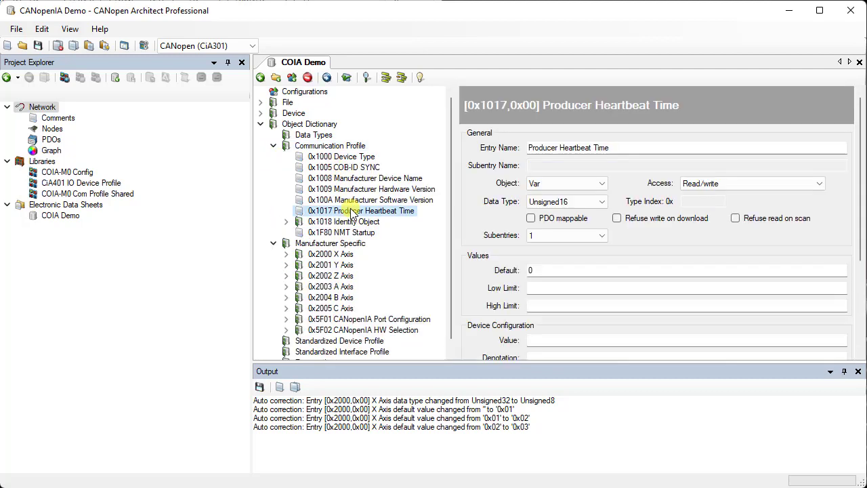
click(573, 271)
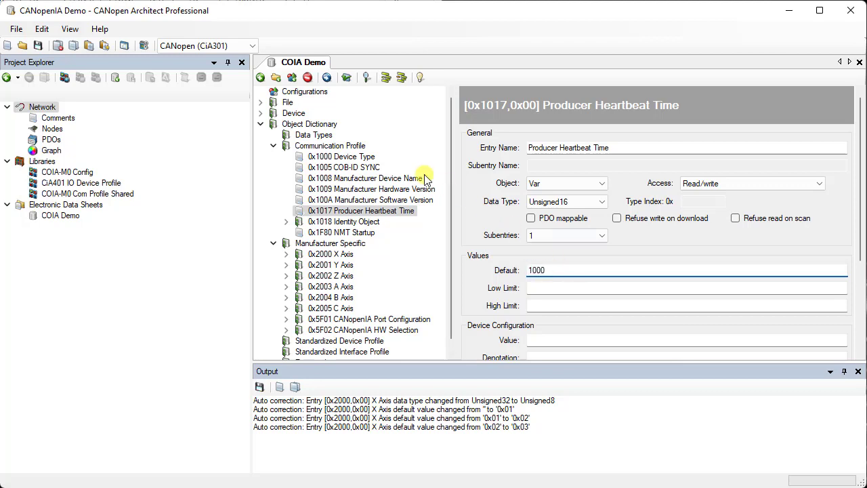
Step: Configure the device commissioning with node ID 0x10, a bitrate of 125kbps and the node name "COIA Demo"
click(262, 113)
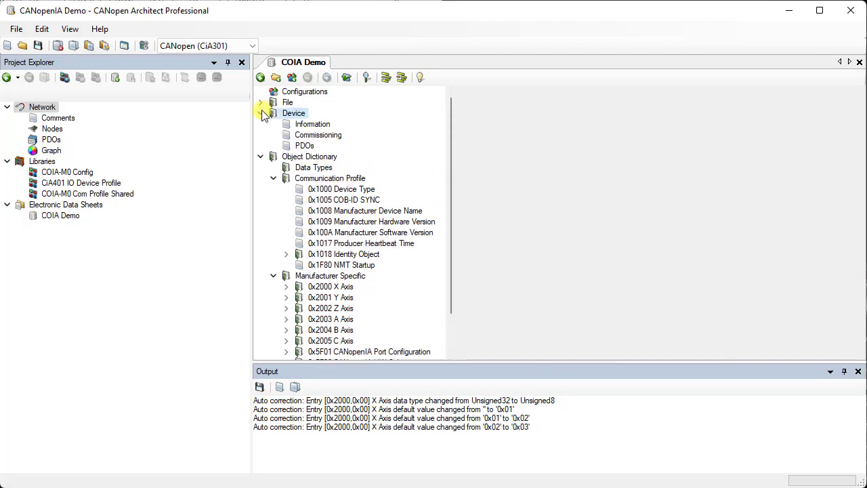
click(315, 136)
click(573, 113)
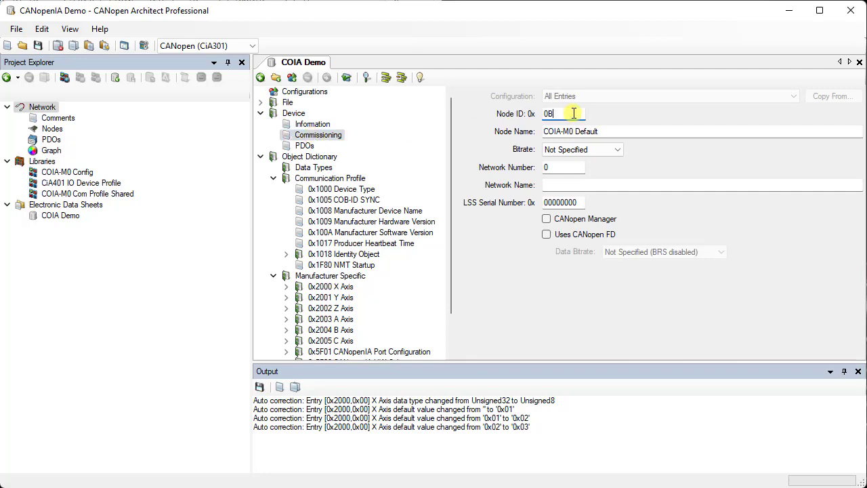
double_click(573, 113)
text(1)
click(595, 150)
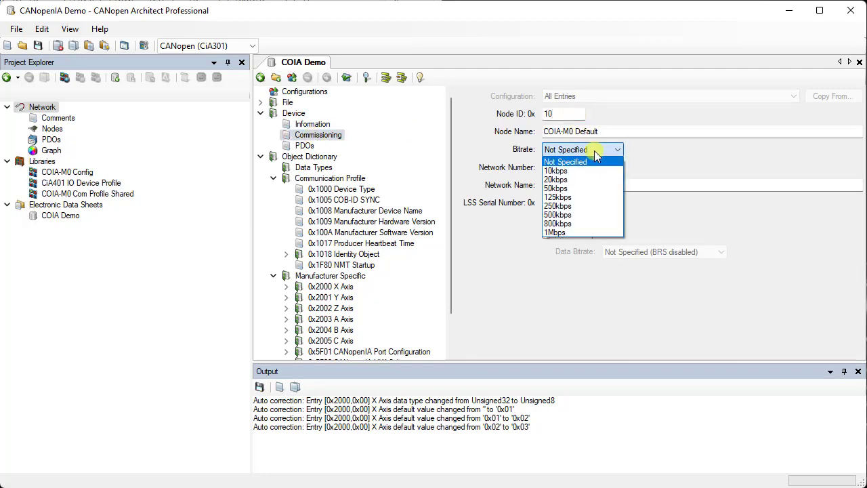
click(593, 197)
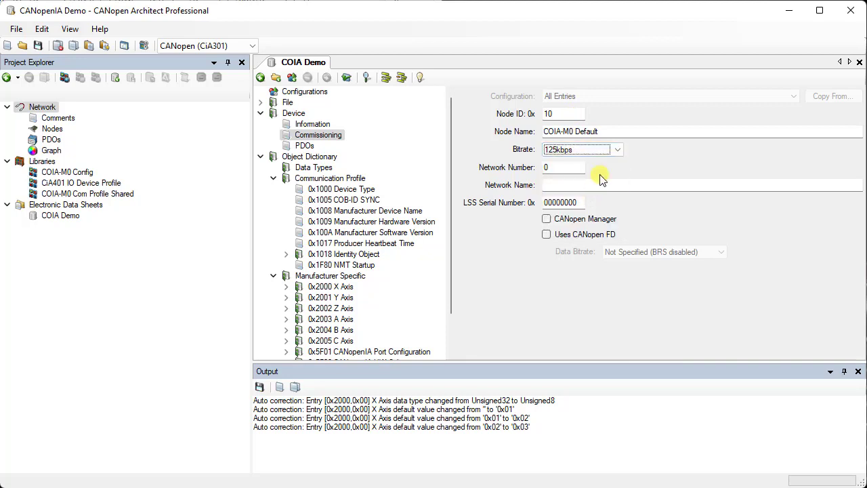
click(622, 128)
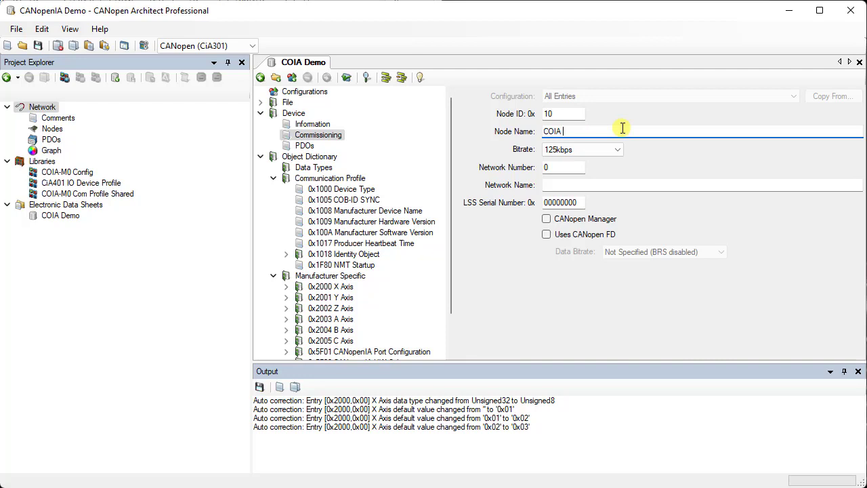
text(COIA Demo)
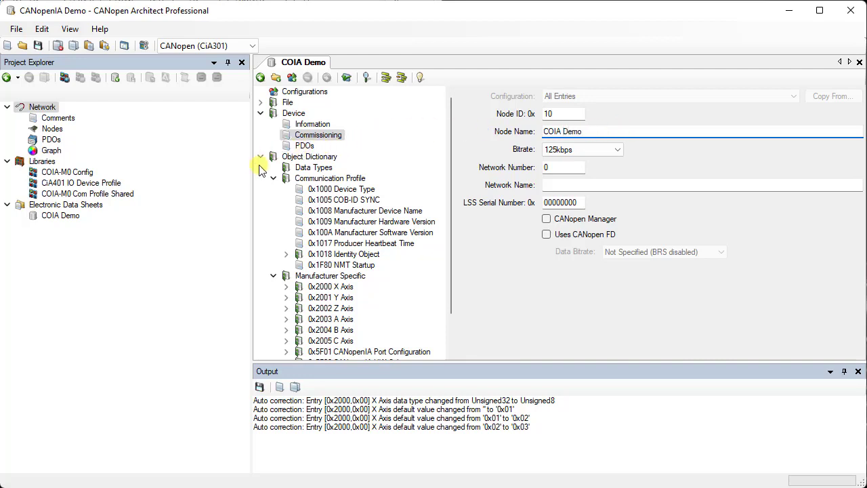
Step: Enlarge the area for the device's PDO table and add a transmit PDO specified by number 2
drag(254, 192, 156, 187)
click(206, 145)
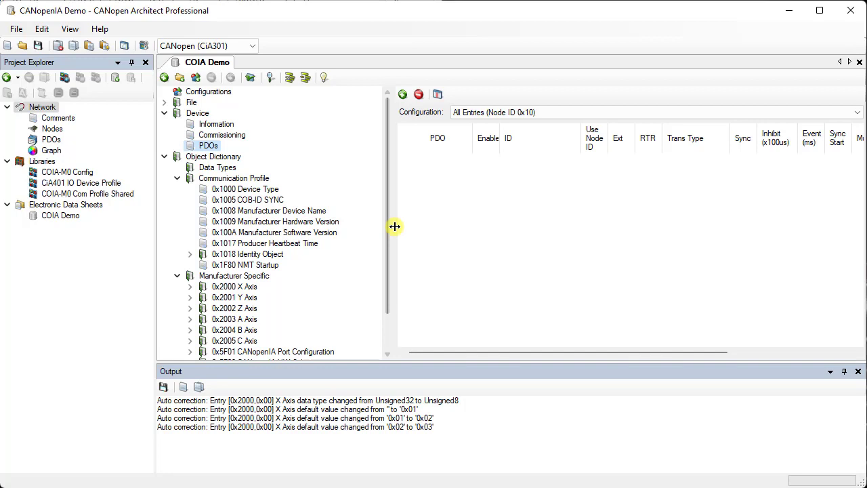
drag(395, 226, 355, 227)
click(364, 93)
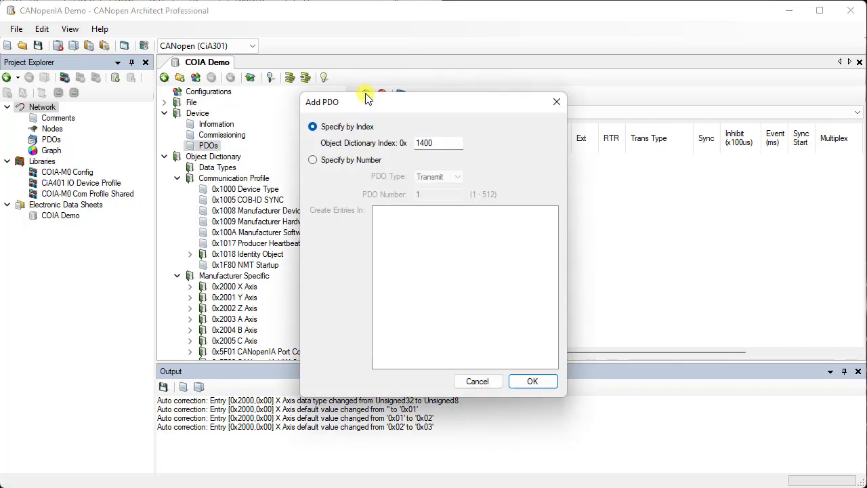
click(313, 163)
click(441, 192)
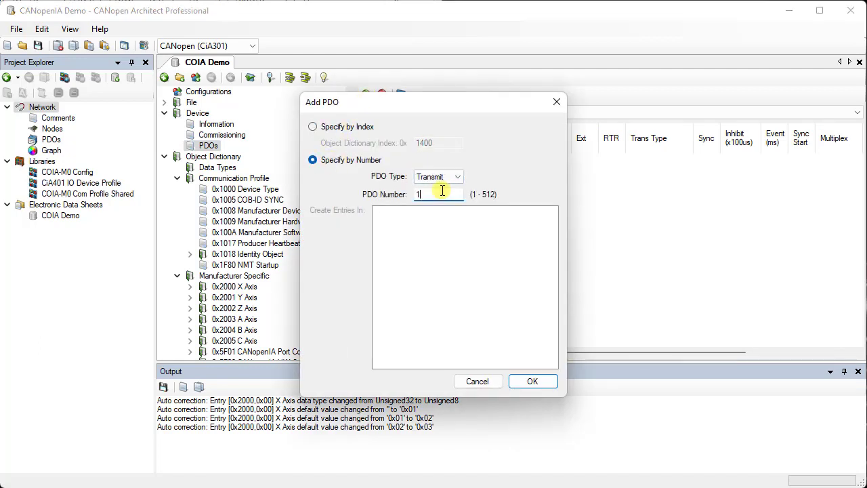
text(2)
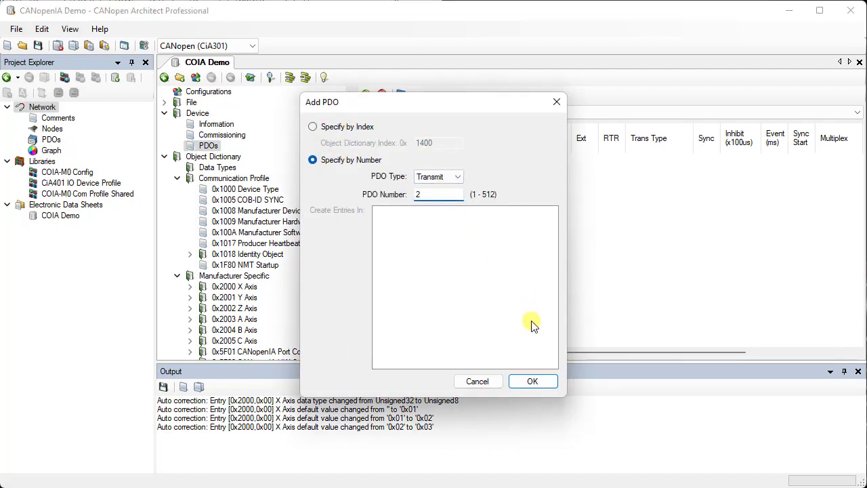
click(534, 381)
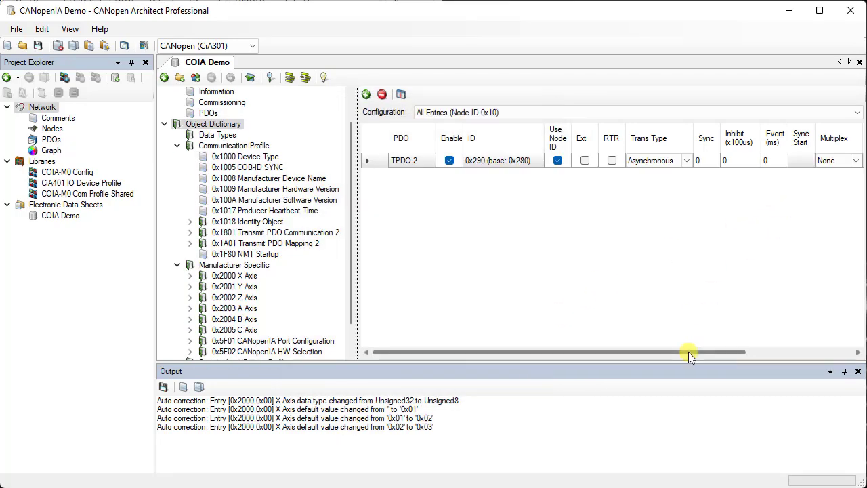
Step: Map the first entry of TPDO 2 to the X Axis Status object (0x2000, 0x03)
drag(688, 352, 796, 343)
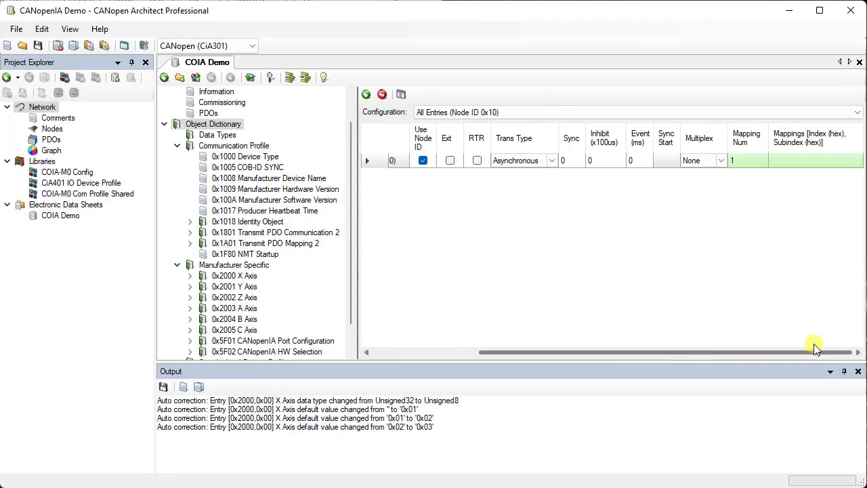
double_click(800, 166)
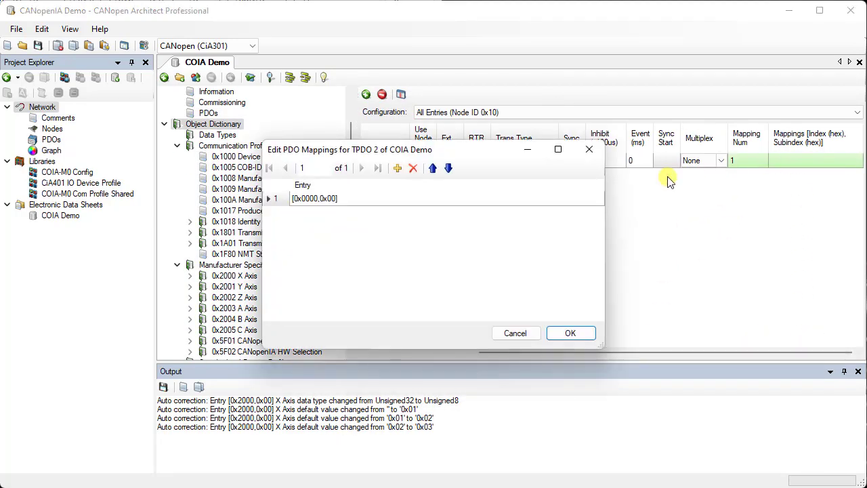
double_click(377, 198)
click(293, 194)
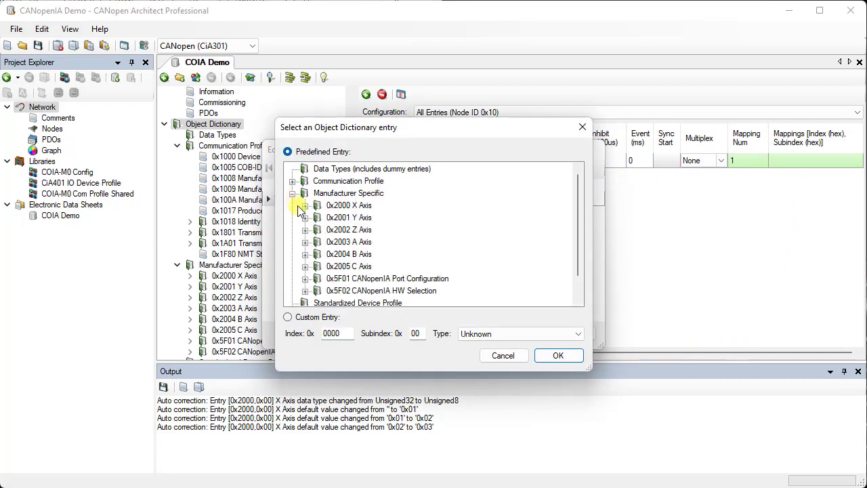
click(305, 205)
double_click(348, 254)
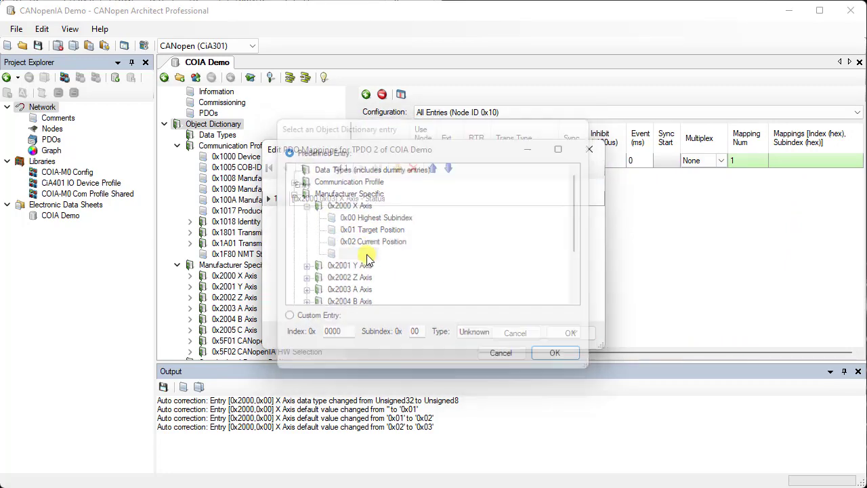
Step: Add five more entries to the PDO mapping of TPDO 2
click(397, 168)
click(397, 168)
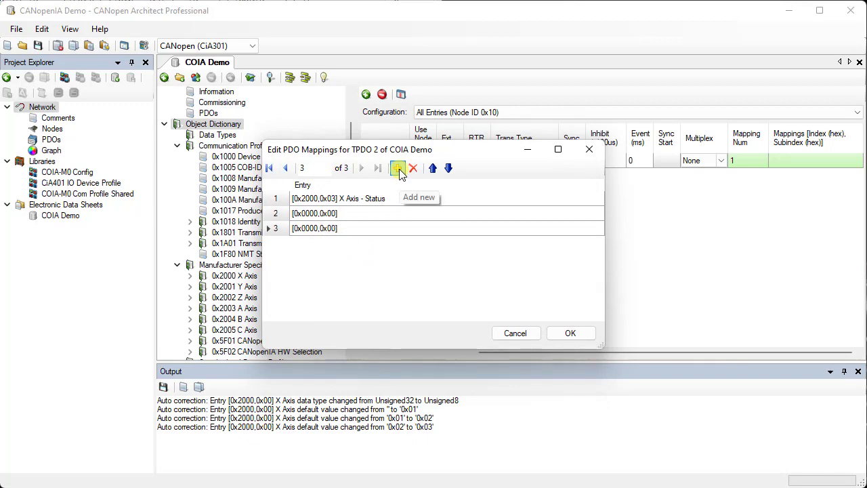
click(398, 168)
click(398, 168)
click(398, 168)
Step: Map the second and third entries of TPDO 2 to Y Axis Status (0x2001, 0x03) and Z Axis Status (0x2002, 0x03)
double_click(359, 213)
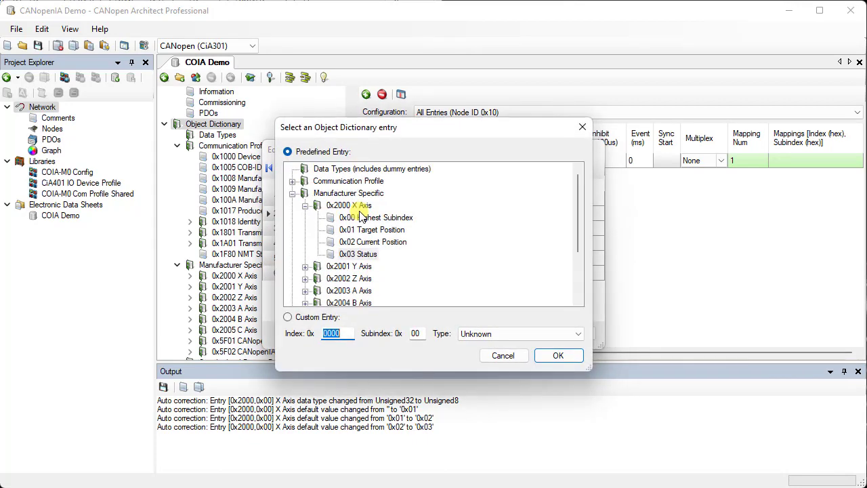
click(305, 205)
click(305, 217)
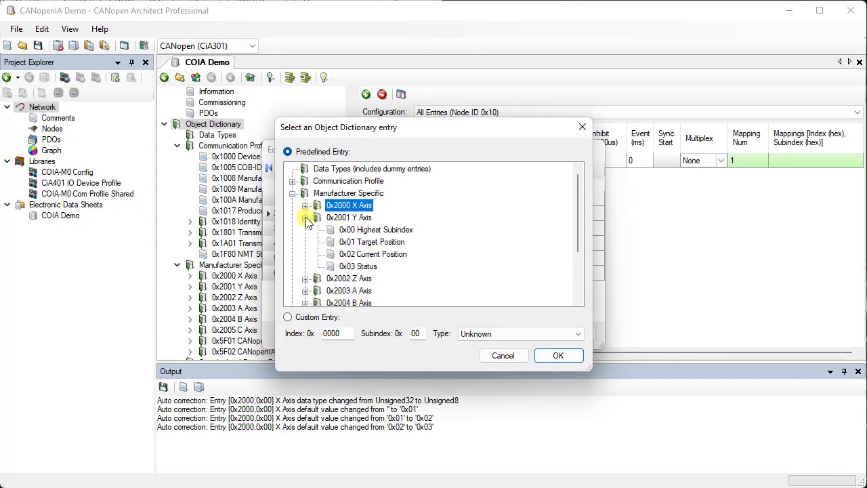
double_click(359, 267)
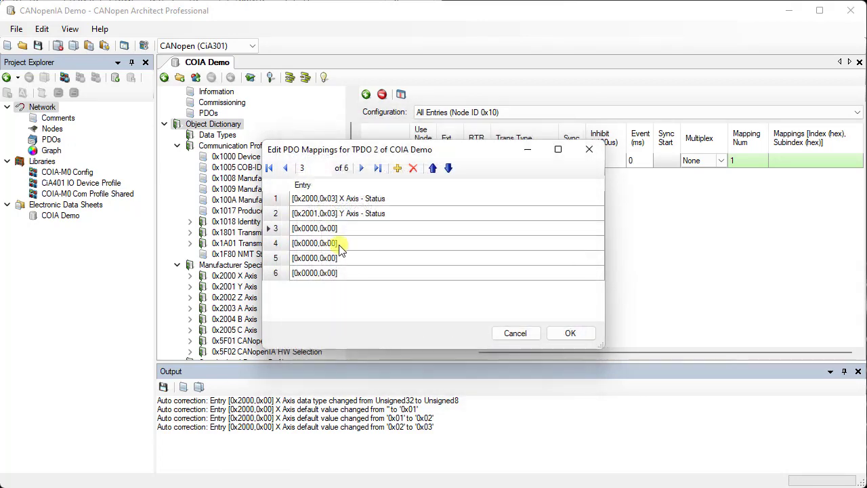
double_click(308, 226)
click(305, 217)
click(305, 229)
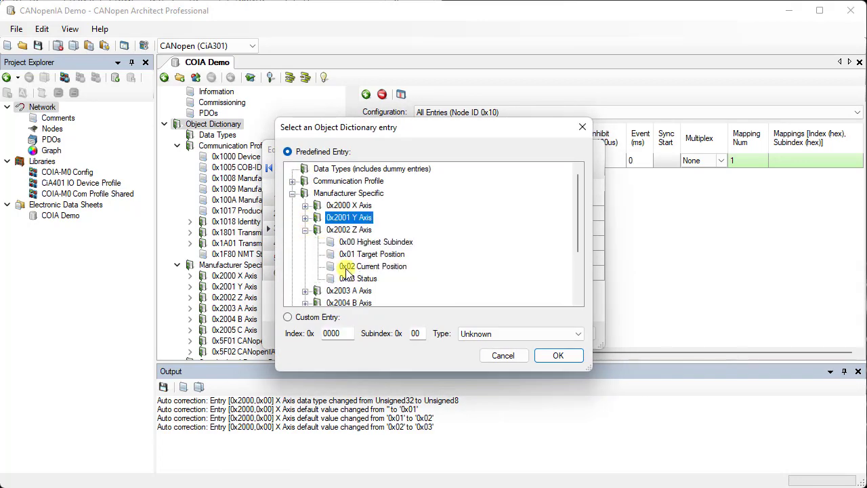
click(359, 278)
double_click(359, 279)
Step: Map the fourth and fifth entries of TPDO 2 to A Axis Status (0x2003, 0x03) and B Axis Status (0x2004, 0x03)
double_click(315, 240)
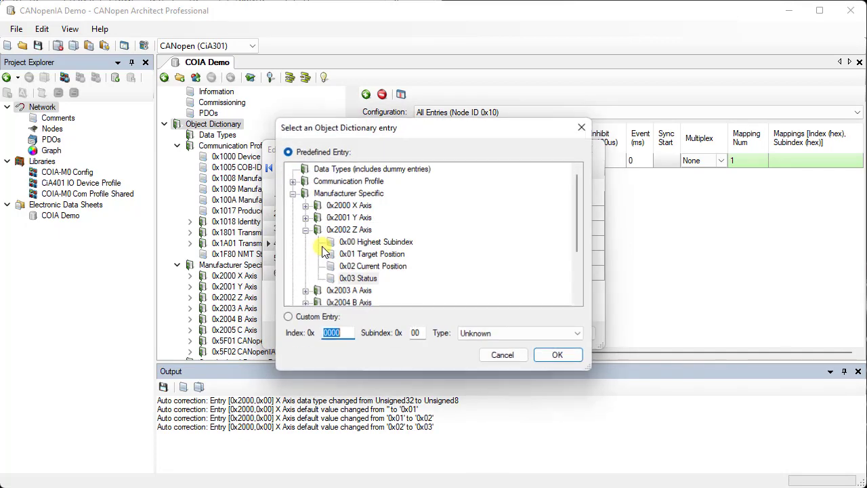
click(305, 230)
click(304, 242)
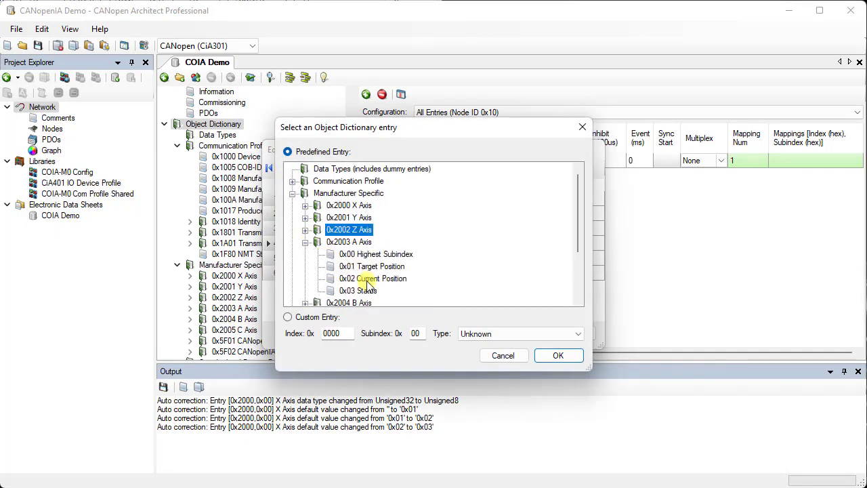
click(368, 292)
double_click(367, 291)
double_click(357, 260)
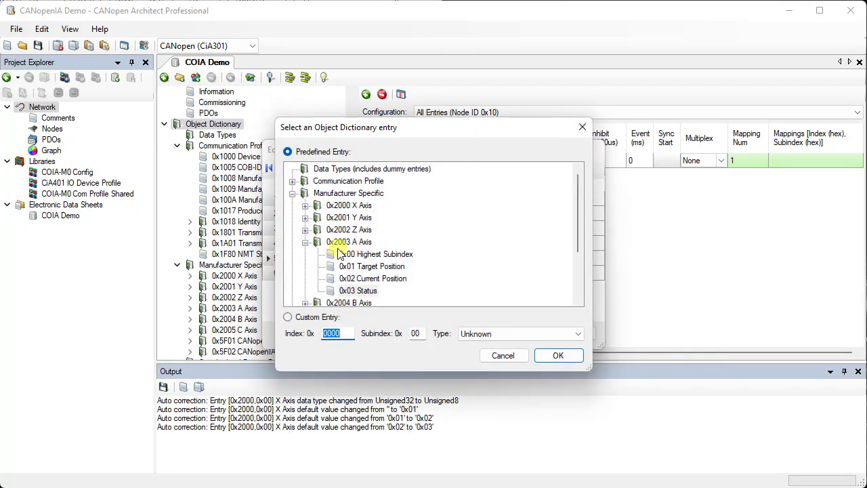
click(305, 243)
click(305, 254)
click(359, 290)
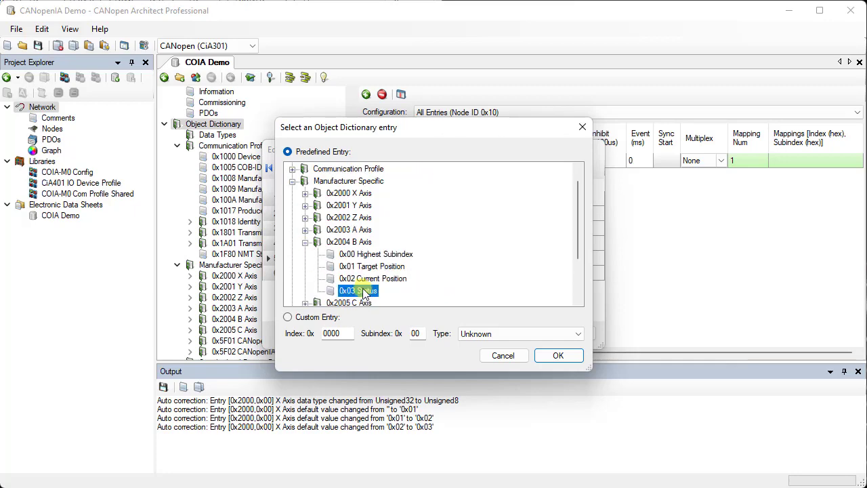
double_click(359, 289)
Step: Map the sixth entry of TPDO 2 to C Axis Status (0x2005, 0x03) and accept the mapping
double_click(361, 274)
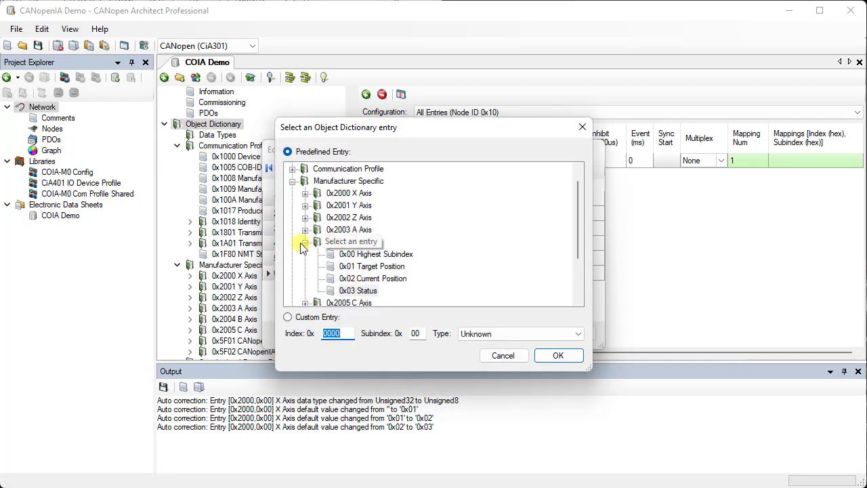
click(305, 242)
click(304, 254)
click(359, 291)
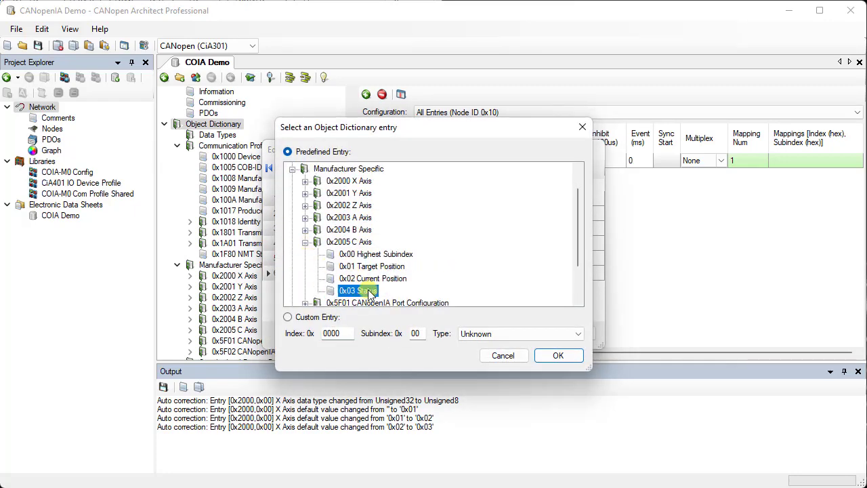
double_click(359, 292)
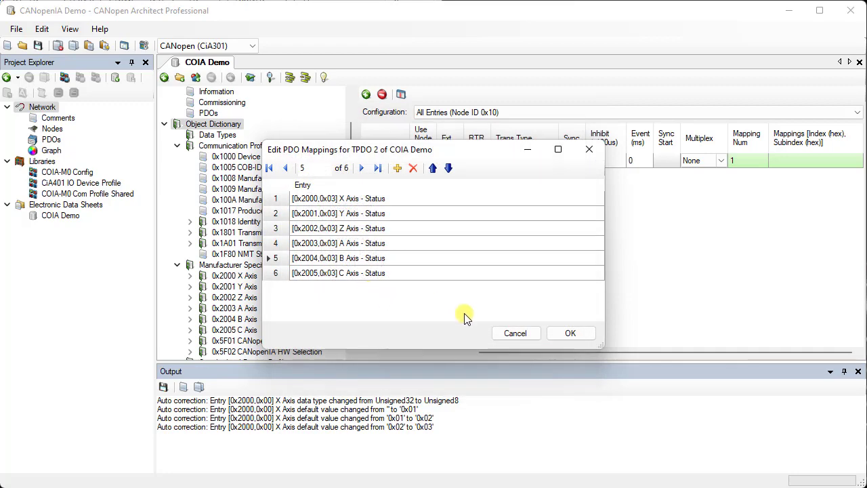
click(569, 333)
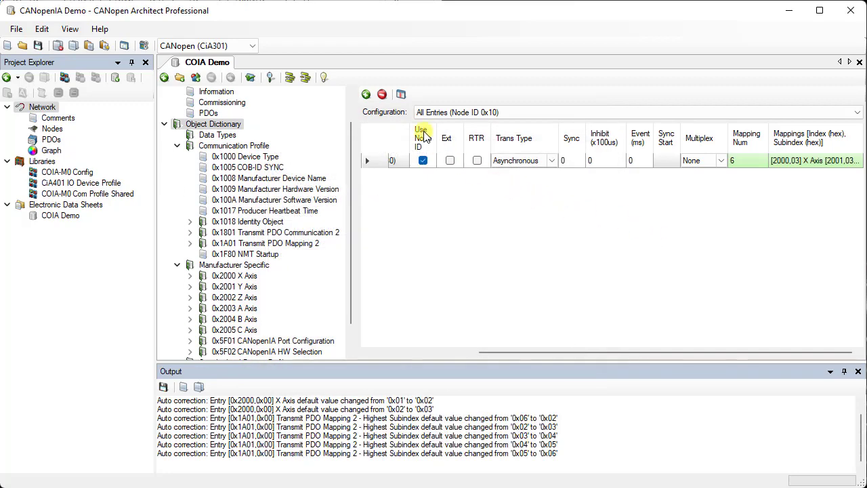
Step: Add a transmit PDO with number 3 and extend its mapping by two more entries
click(366, 94)
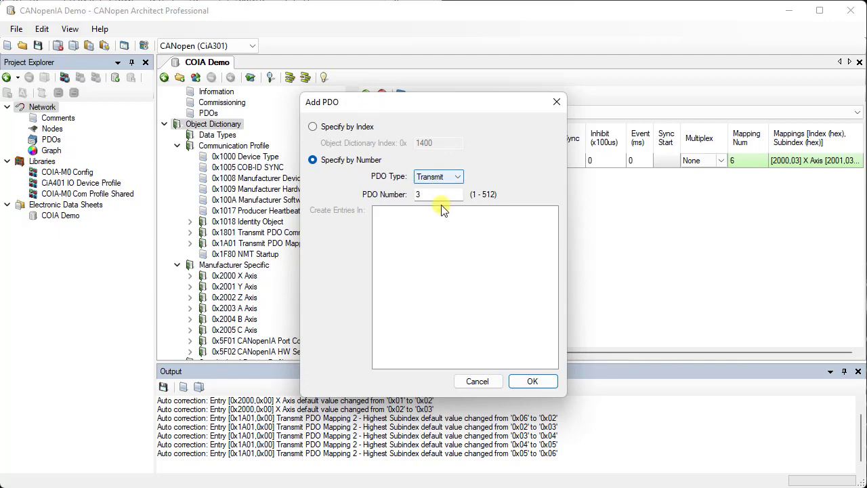
click(526, 381)
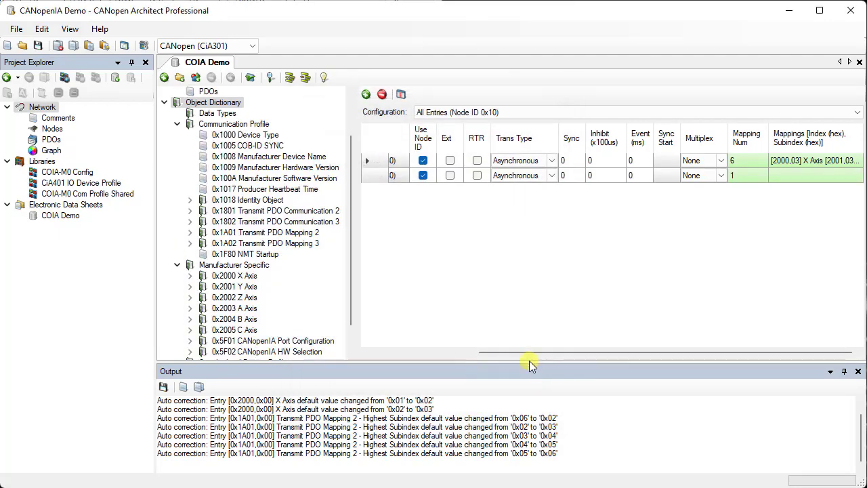
double_click(791, 178)
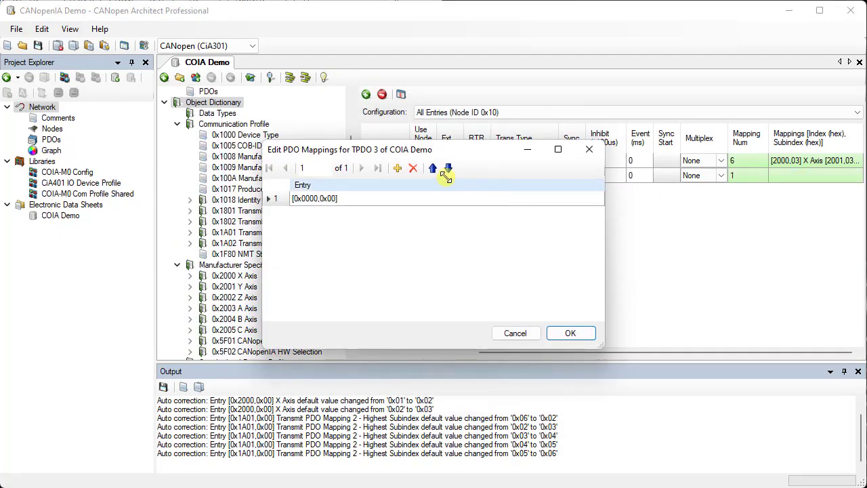
click(397, 169)
click(397, 168)
Step: Map the first two entries of TPDO 3 to X Axis Current Position (0x2000, 0x02) and Y Axis Current Position (0x2001, 0x02)
double_click(370, 203)
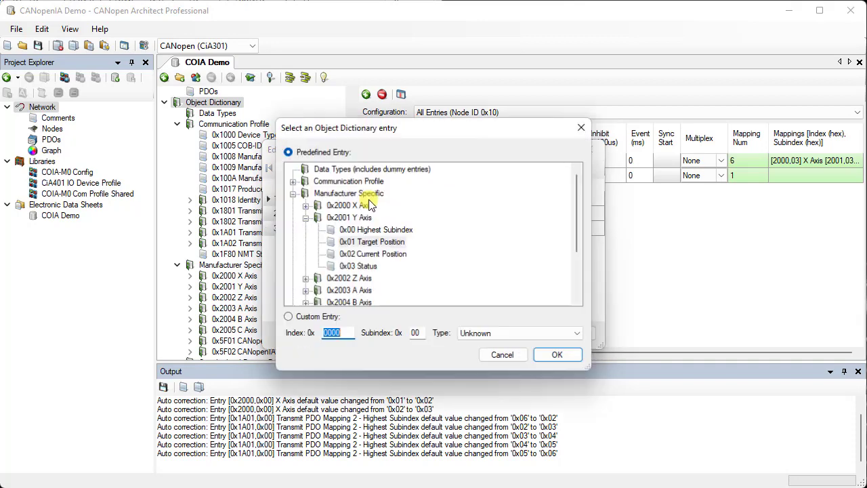
click(305, 216)
click(305, 205)
double_click(372, 245)
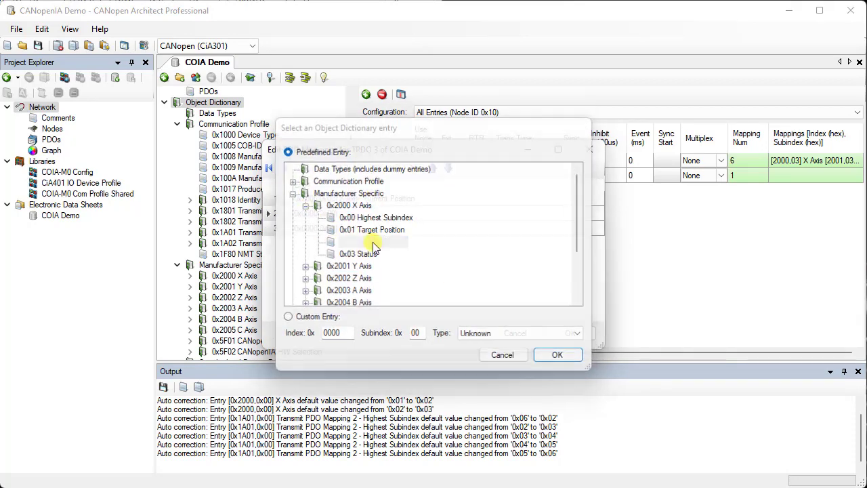
double_click(367, 217)
click(305, 205)
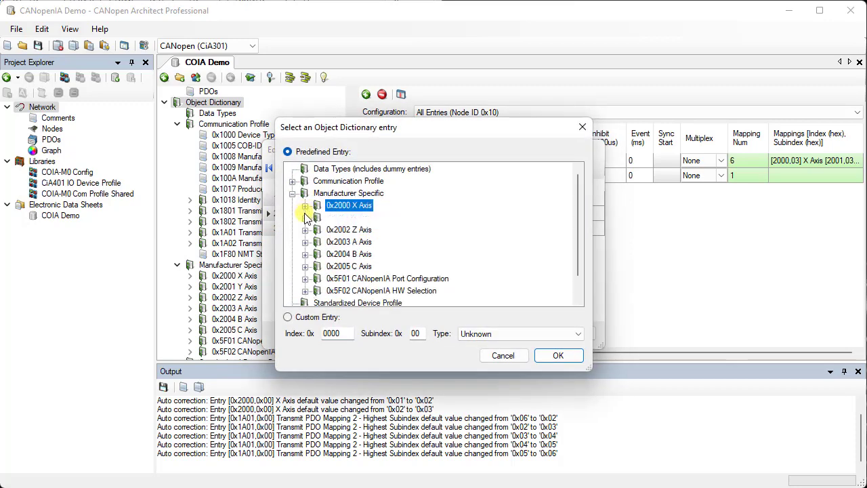
click(305, 217)
double_click(372, 254)
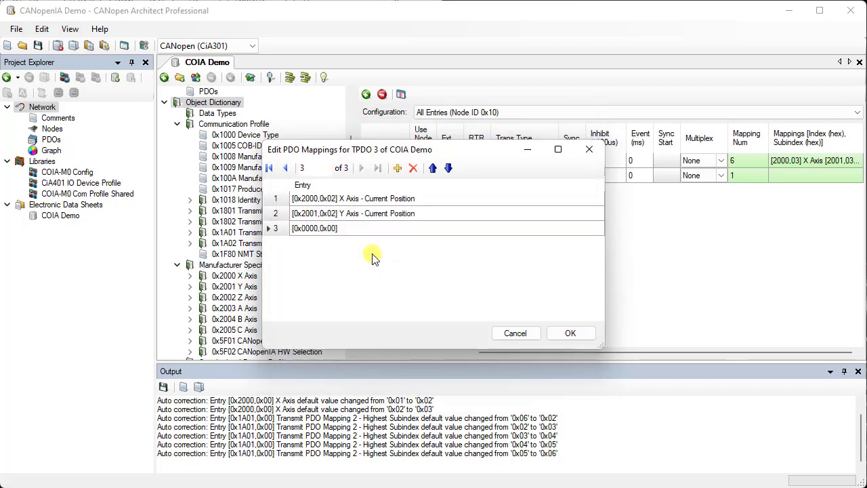
Step: Map the third entry of TPDO 3 to Z Axis Current Position (0x2002, 0x02) and accept the mapping
double_click(345, 228)
click(305, 217)
click(304, 230)
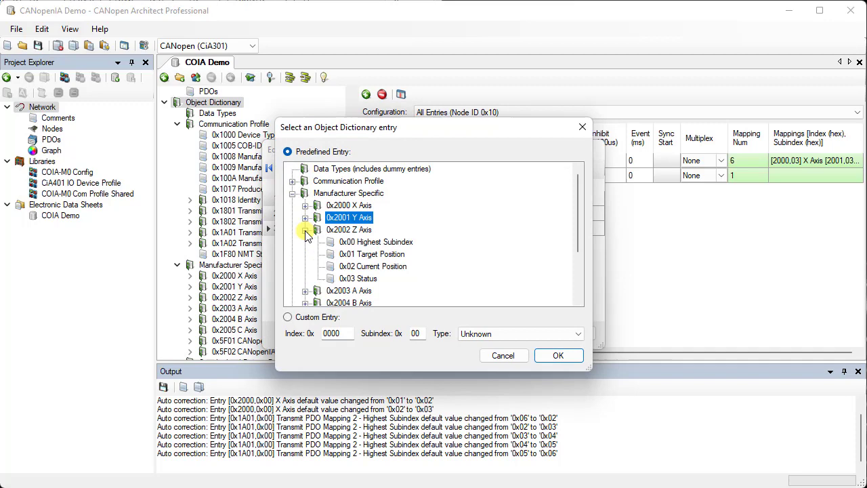
double_click(379, 266)
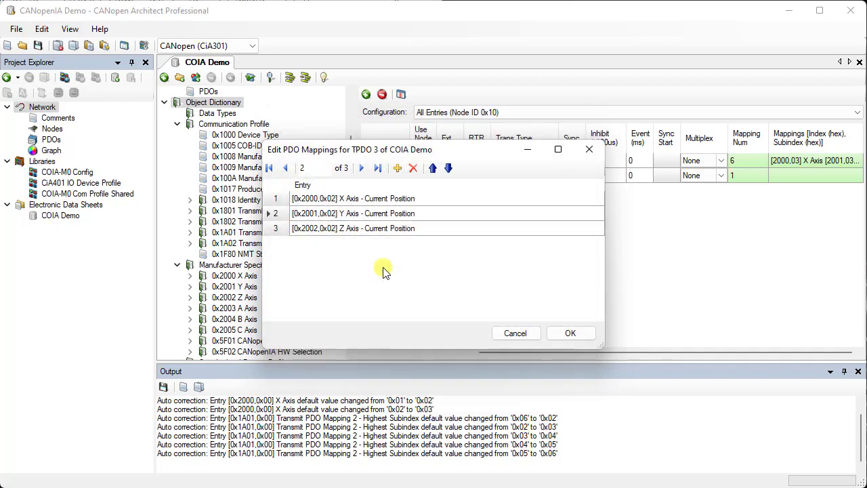
click(563, 332)
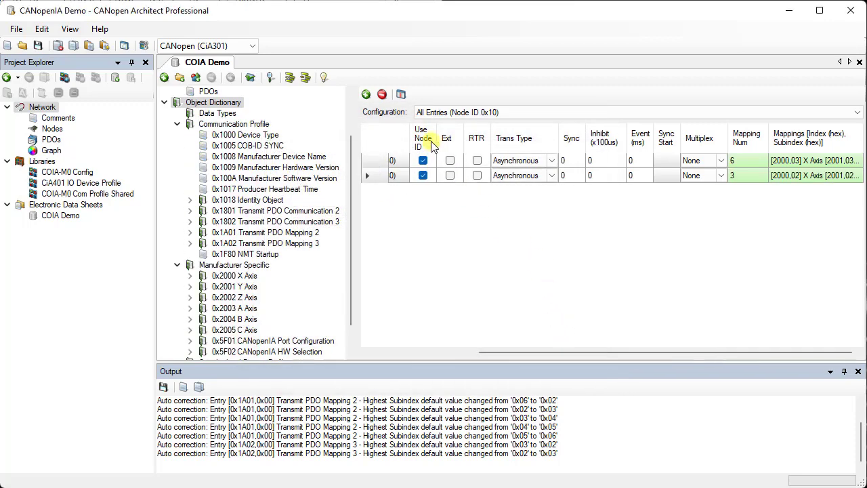
Step: Add a transmit PDO with number 4 and extend its mapping by two more entries
click(366, 94)
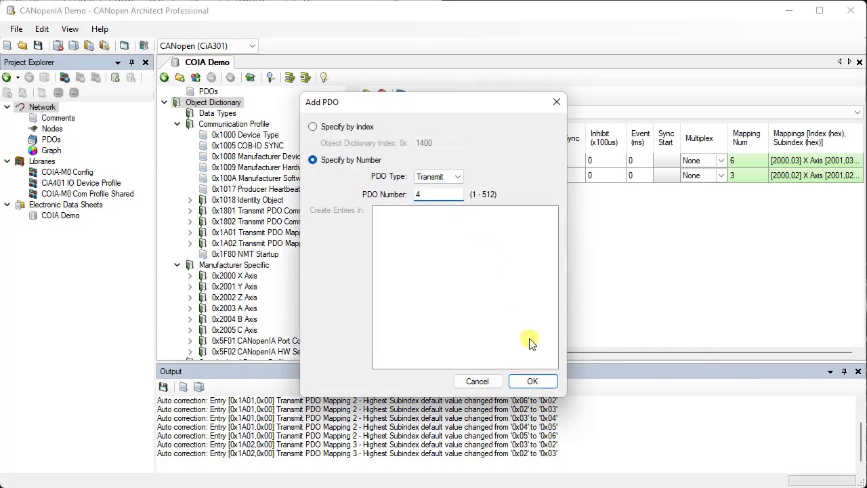
click(529, 381)
double_click(801, 190)
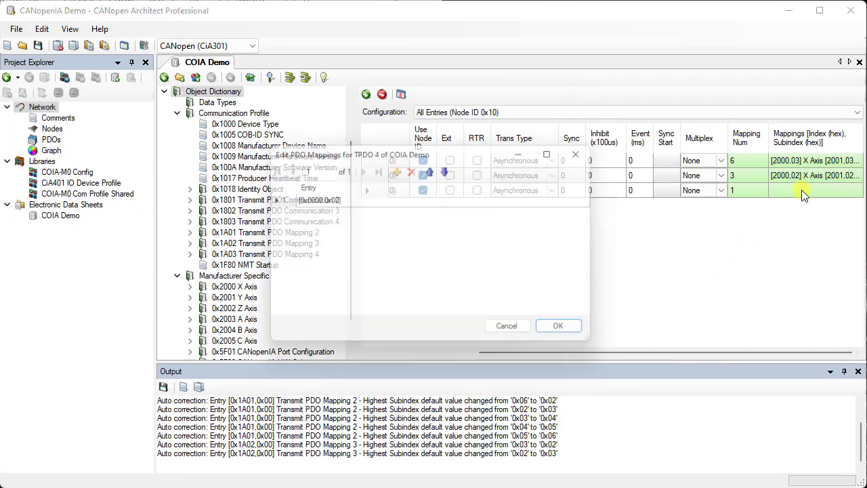
click(397, 169)
click(399, 170)
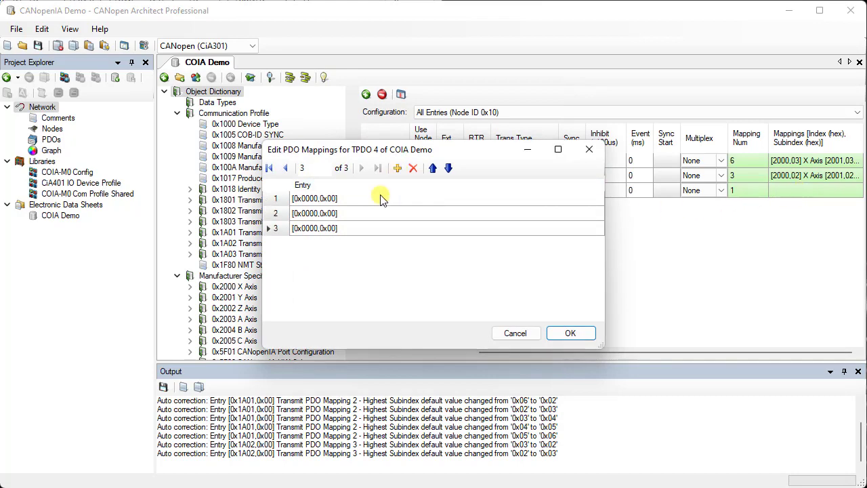
Step: Map the first two entries of TPDO 4 to A Axis Current Position (0x2003, 0x02) and B Axis Current Position (0x2004, 0x02)
double_click(380, 197)
click(305, 230)
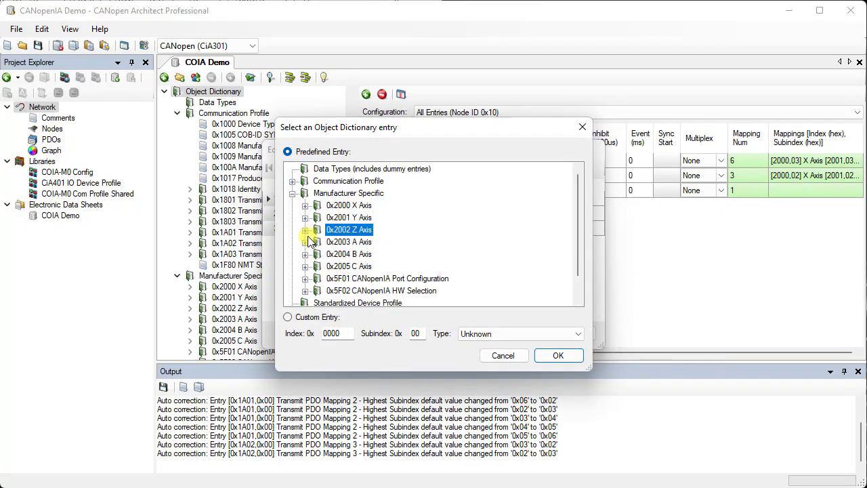
click(304, 242)
double_click(366, 280)
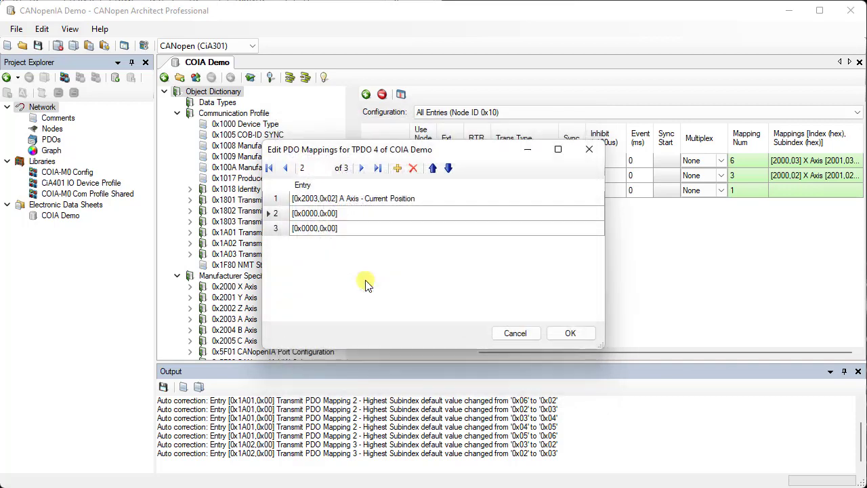
double_click(343, 209)
click(304, 242)
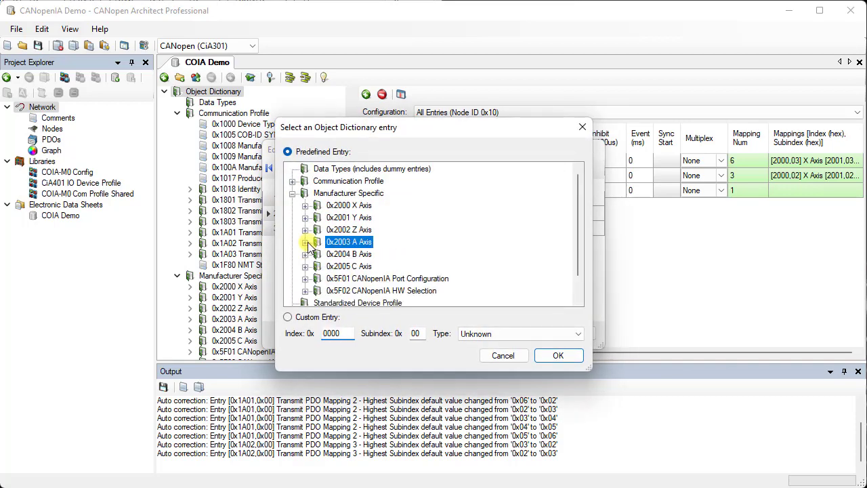
click(305, 253)
click(364, 285)
double_click(364, 285)
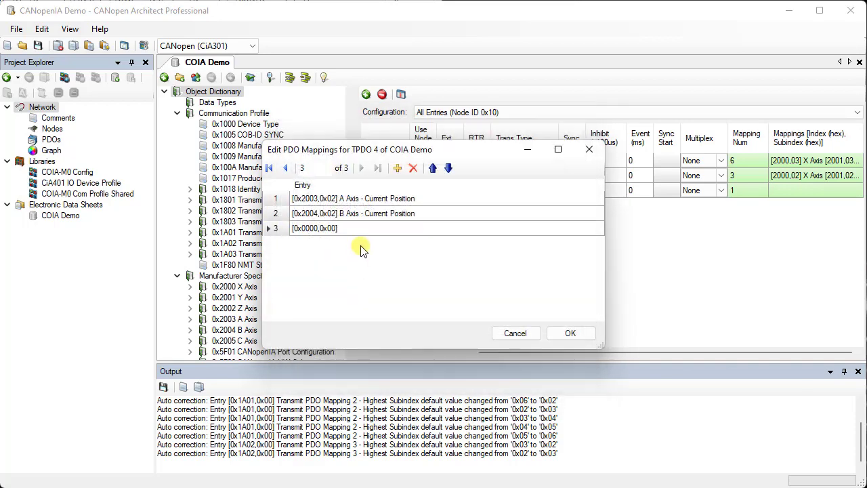
Step: Map the third entry of TPDO 4 to C Axis Current Position (0x2005, 0x02) and accept the mapping
double_click(359, 228)
click(305, 242)
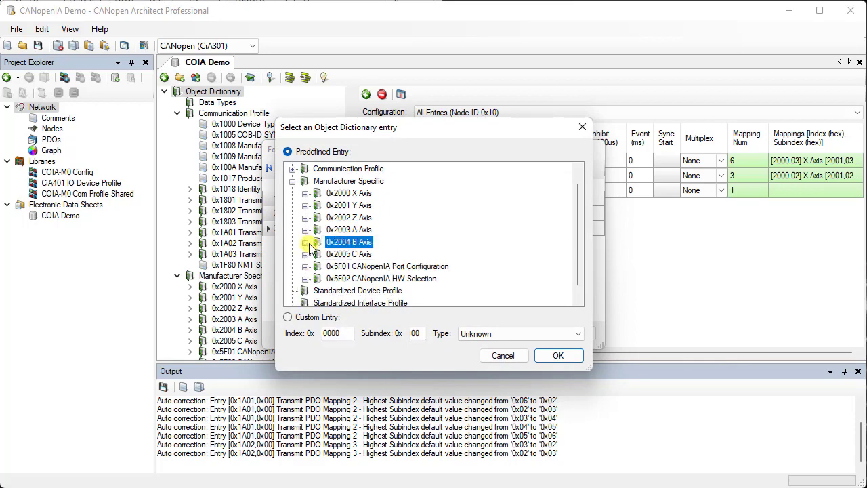
click(304, 254)
click(368, 279)
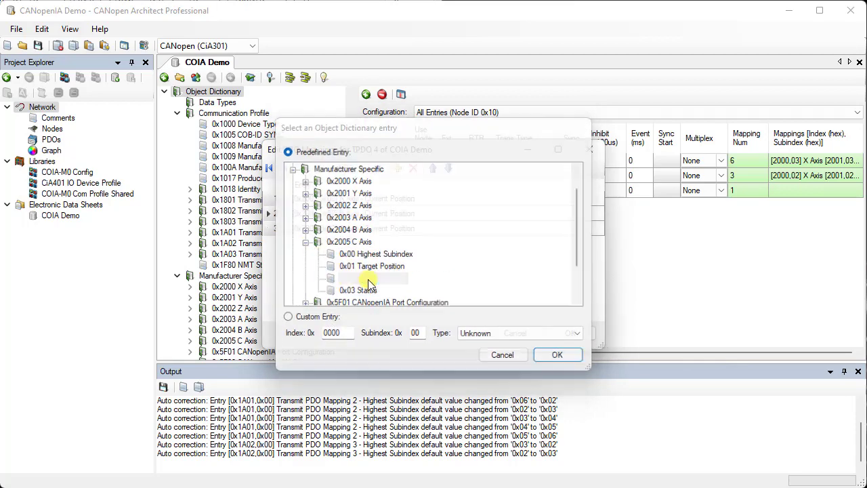
double_click(368, 279)
click(575, 336)
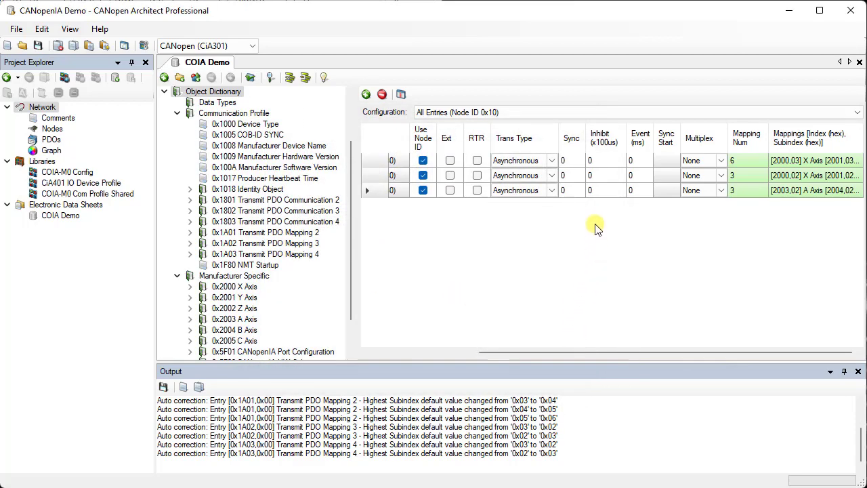
Step: Set the inhibit time (x100us) to 10 for TPDO 2 and to 200 for TPDO 3 and TPDO 4
click(607, 160)
key(BackSpace)
text(1)
click(610, 173)
text(200)
click(607, 190)
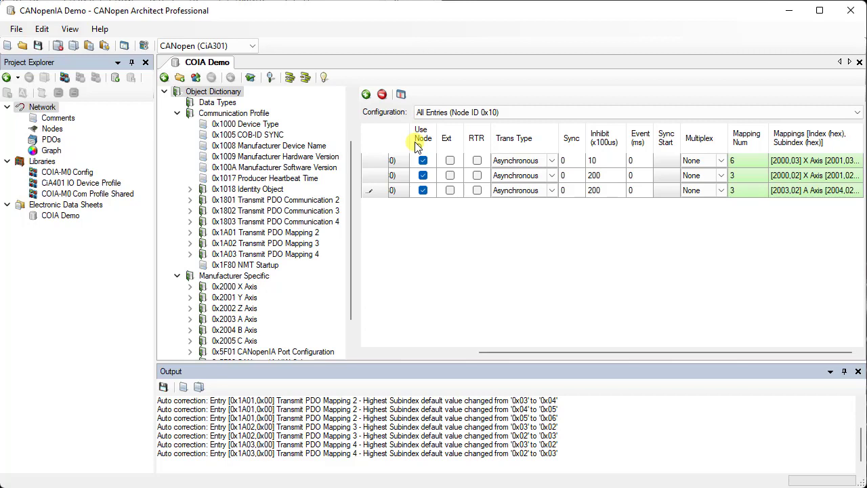
Step: Add a receive PDO with number 3 and extend its mapping by two more entries
click(366, 94)
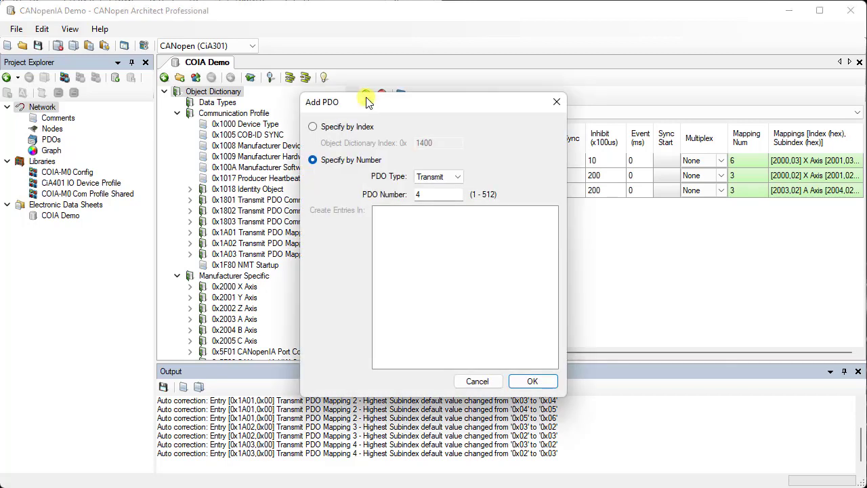
click(447, 176)
click(444, 193)
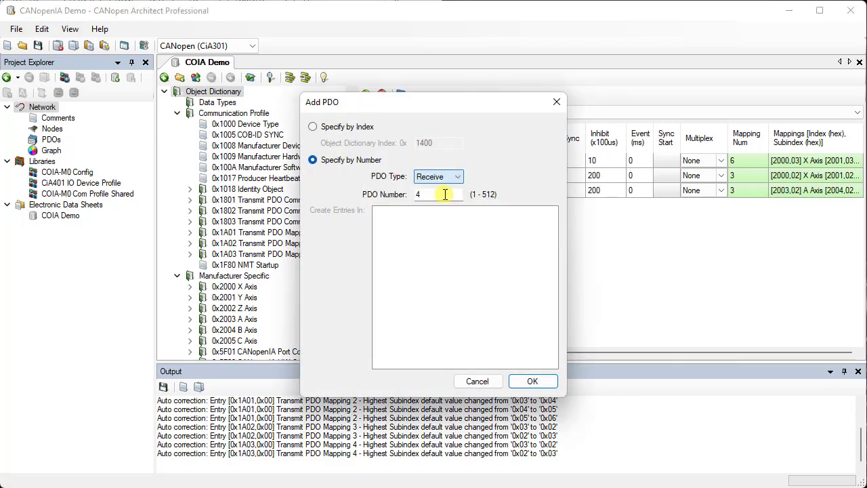
click(441, 193)
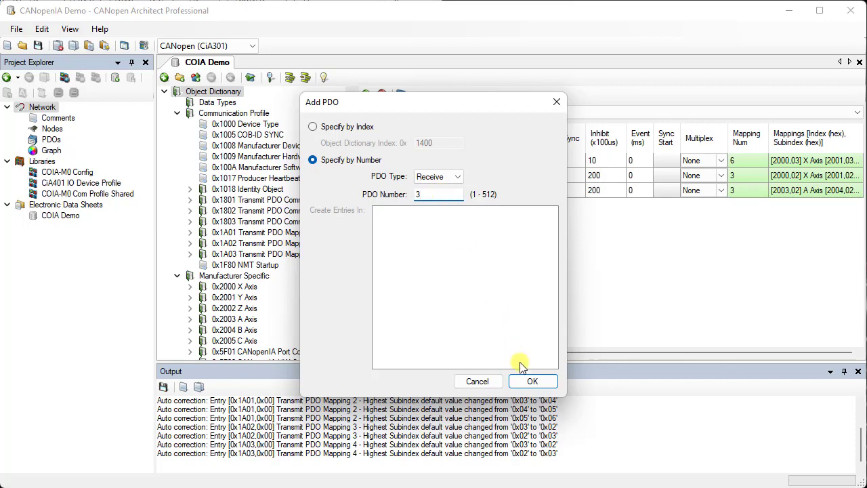
click(532, 380)
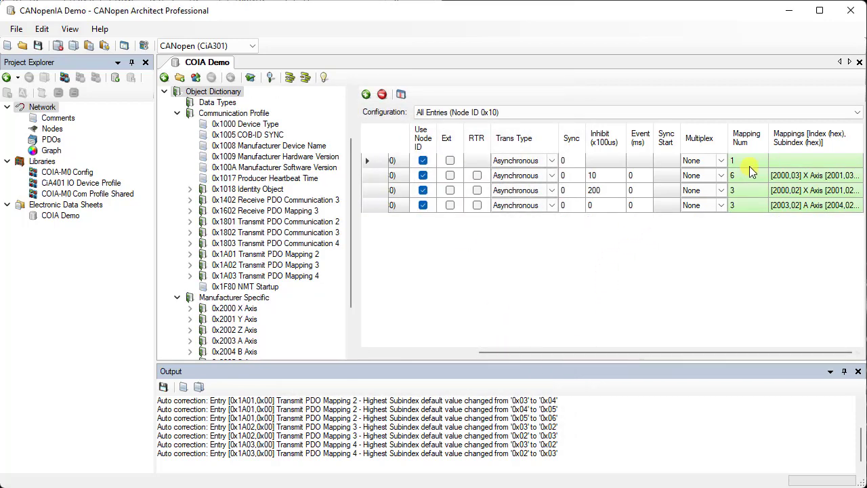
double_click(791, 161)
click(397, 169)
click(398, 169)
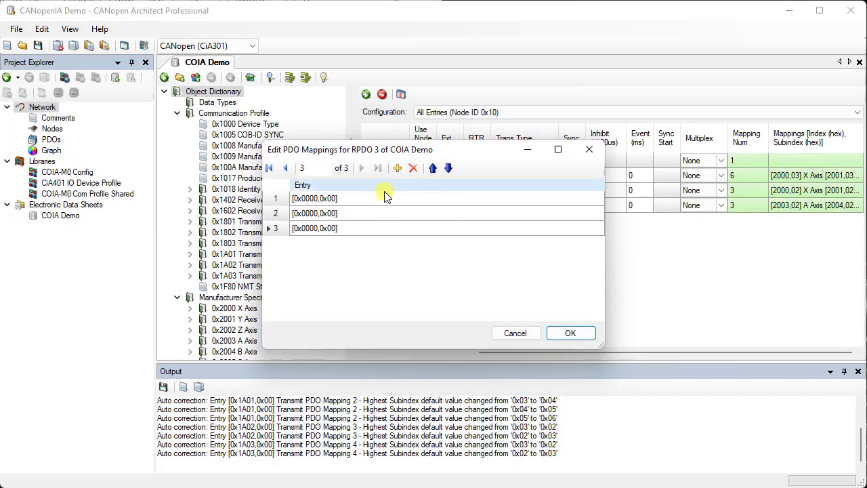
Step: Map the first two entries of RPDO 3 to X Axis Target Position (0x2000, 0x01) and Y Axis Target Position (0x2001, 0x01)
double_click(384, 198)
click(306, 181)
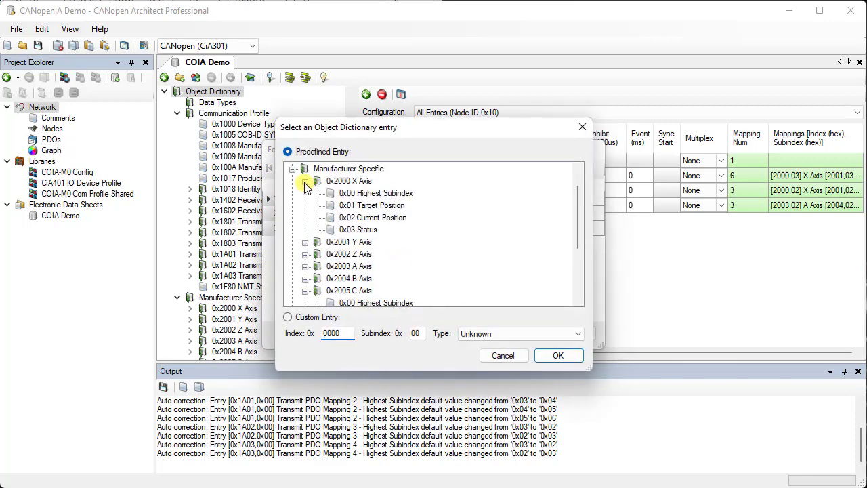
double_click(356, 207)
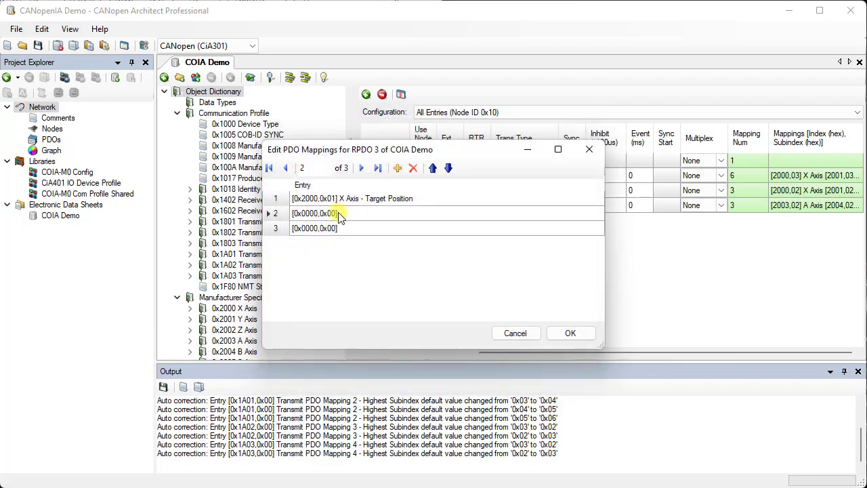
double_click(338, 213)
click(305, 206)
click(305, 217)
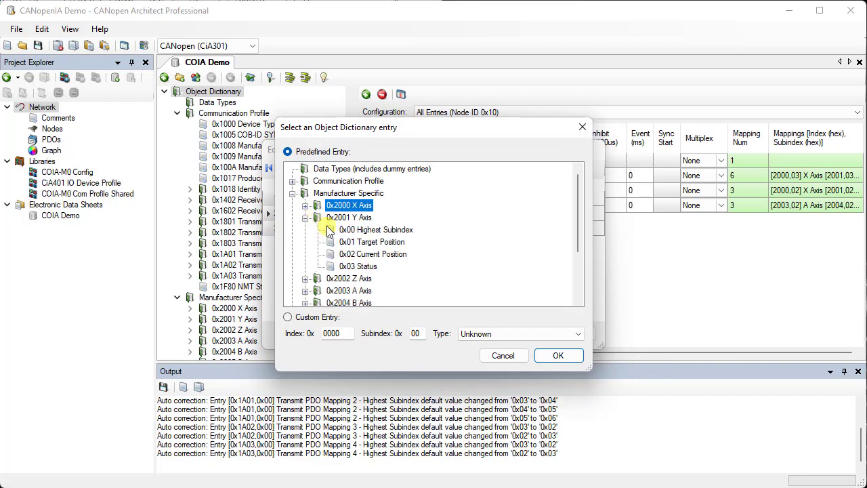
double_click(367, 242)
Step: Map the third entry of RPDO 3 to Z Axis Target Position (0x2002, 0x01) and accept the mapping
double_click(377, 234)
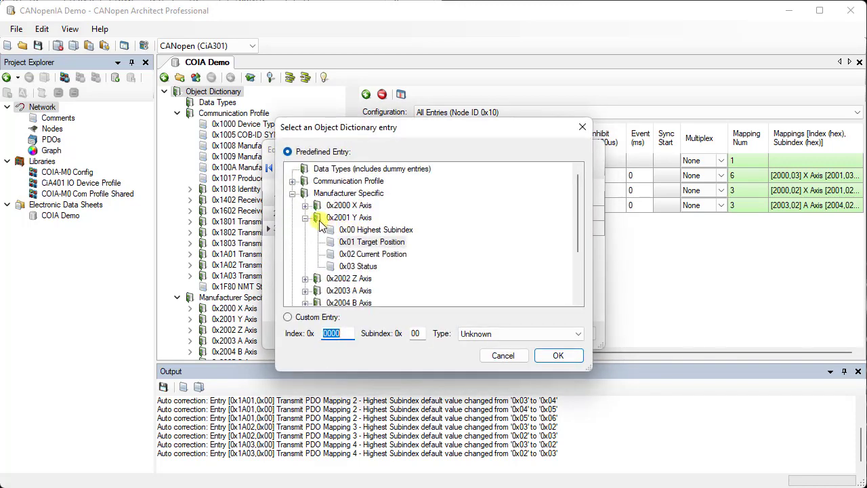
click(305, 217)
click(306, 229)
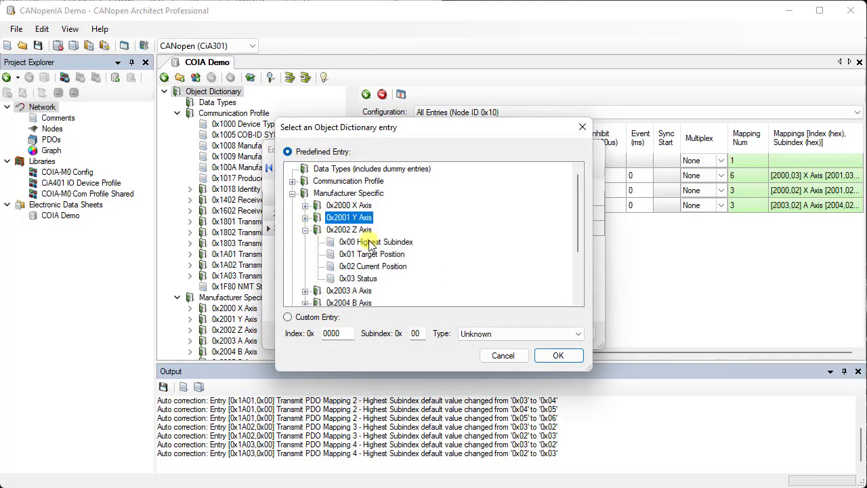
double_click(367, 254)
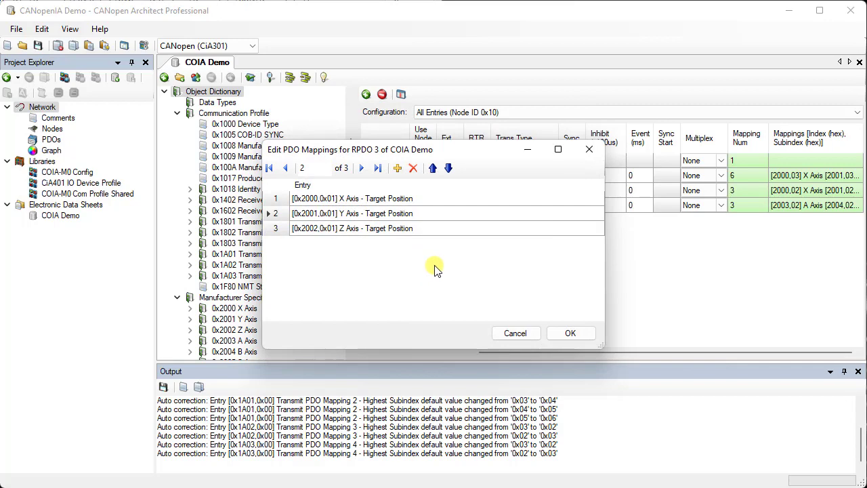
click(571, 333)
Step: Add a receive PDO with number 4 and extend its mapping by two more entries
click(366, 95)
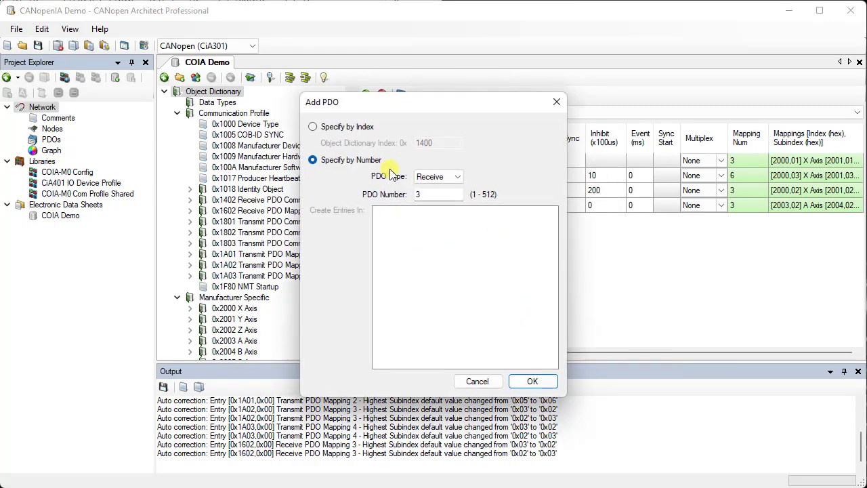
double_click(440, 195)
key(BackSpace)
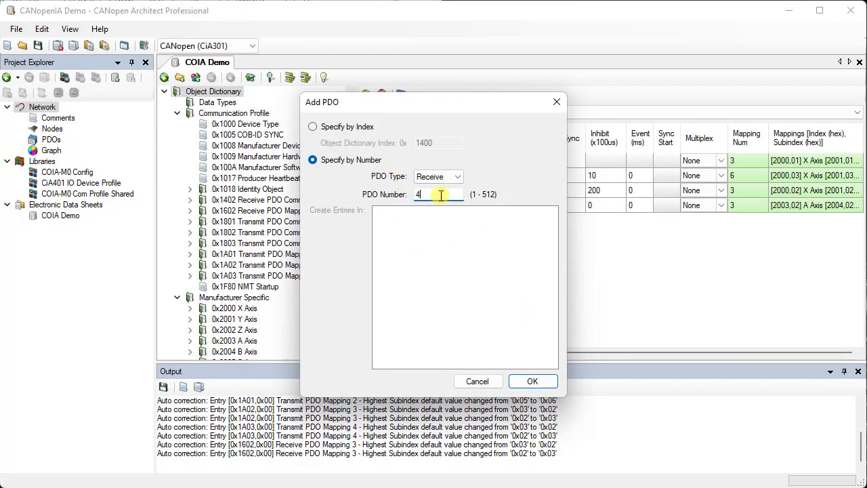
click(532, 381)
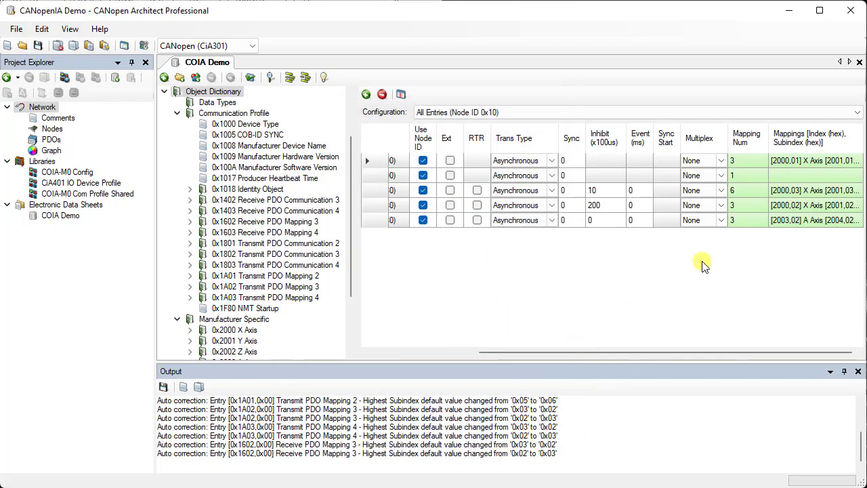
double_click(804, 175)
double_click(397, 169)
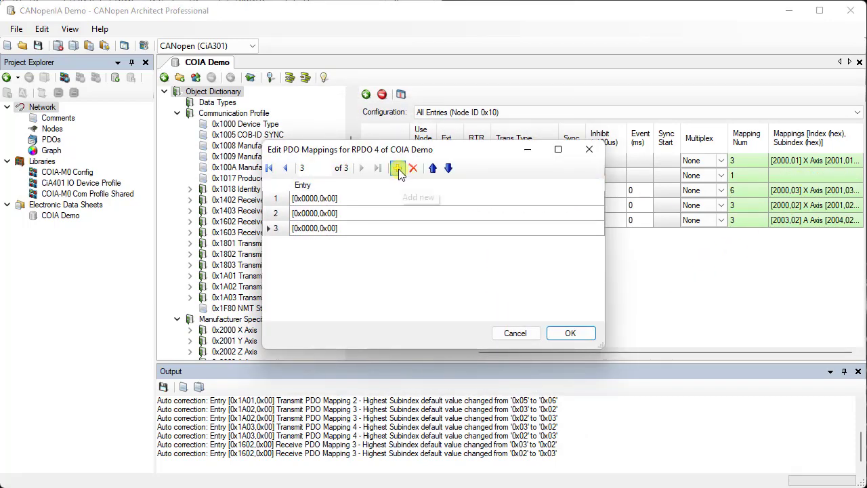
Step: Map the first two entries of RPDO 4 to A Axis Target Position (0x2003, 0x01) and B Axis Target Position (0x2004, 0x01)
double_click(389, 200)
click(305, 231)
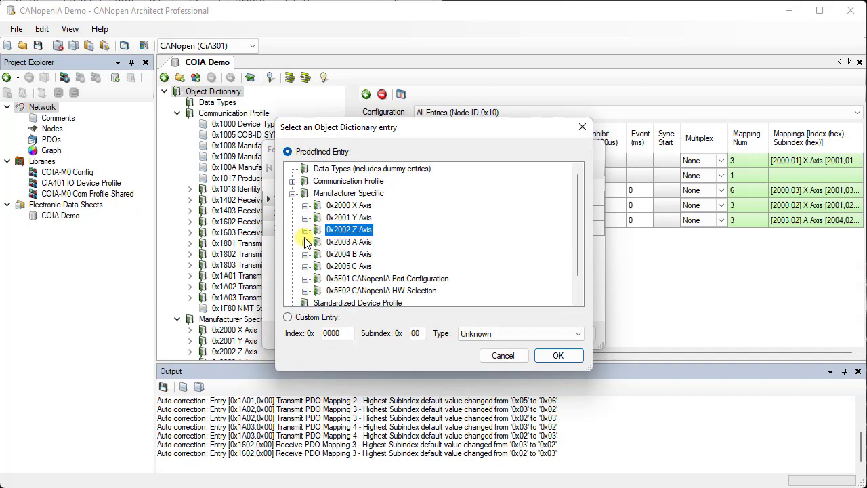
click(306, 241)
double_click(359, 267)
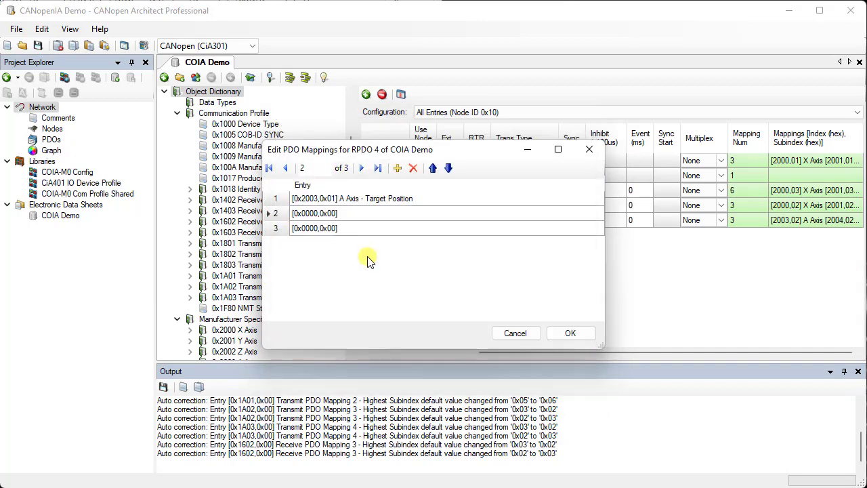
double_click(371, 216)
click(306, 243)
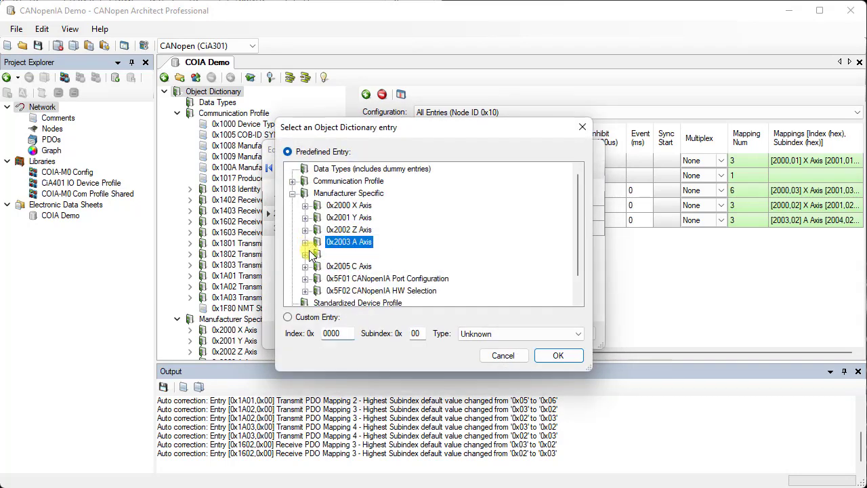
click(305, 254)
double_click(356, 266)
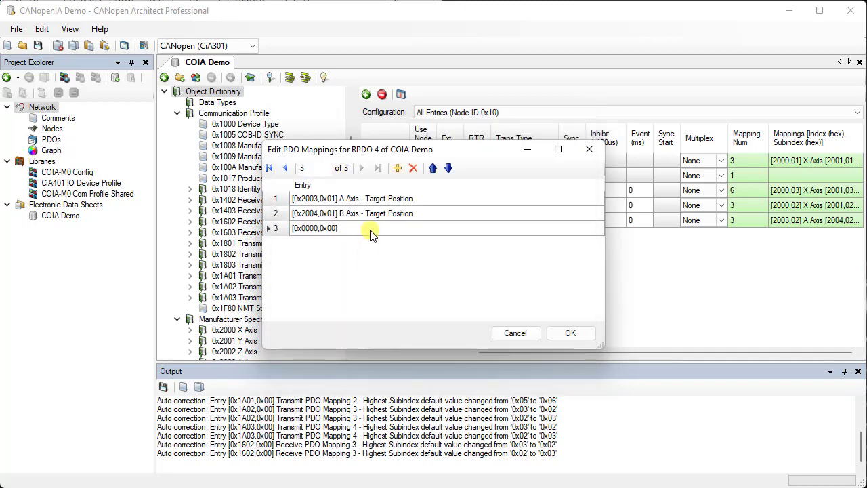
Step: Map the third entry of RPDO 4 to C Axis Target Position (0x2005, 0x01) and accept the mapping
double_click(371, 230)
click(306, 242)
click(306, 251)
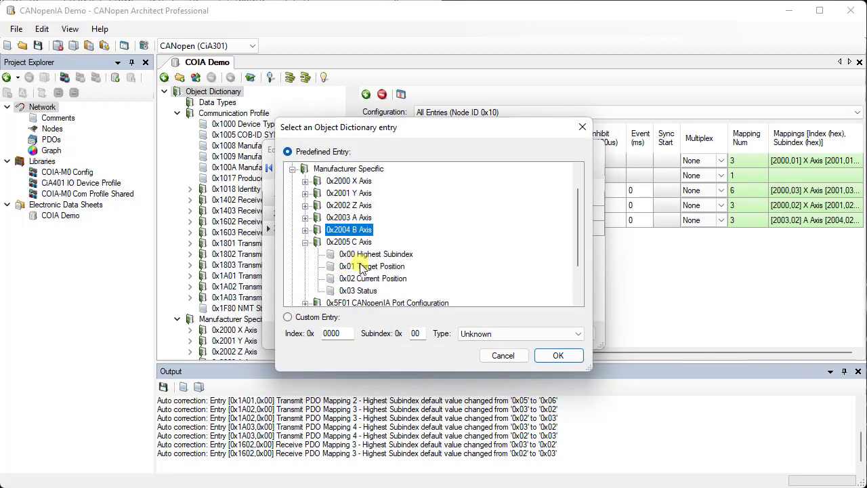
double_click(361, 267)
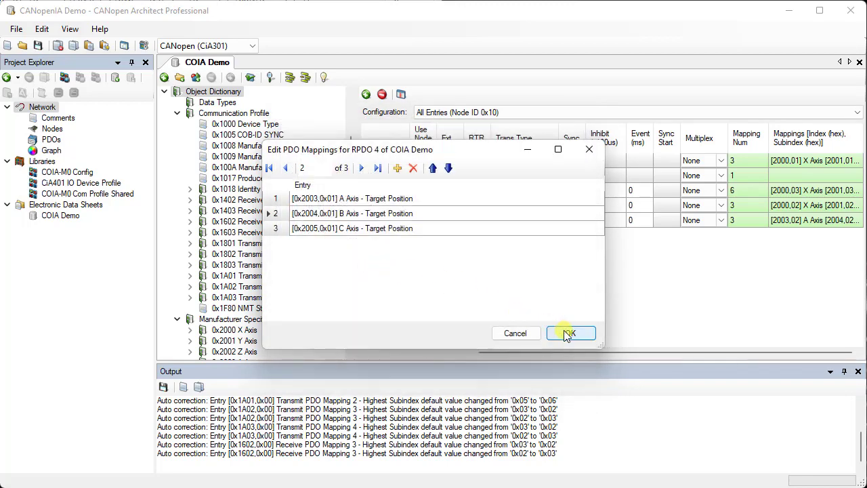
click(567, 334)
Step: Set the description in the data sheet's file information to "COIA Demo Robot Arm"
drag(780, 352, 643, 362)
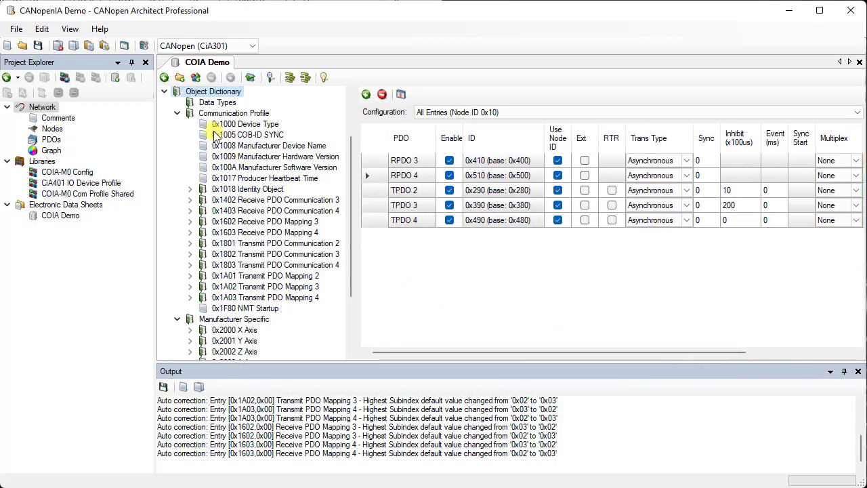
scroll(205, 125, up, 2)
click(164, 101)
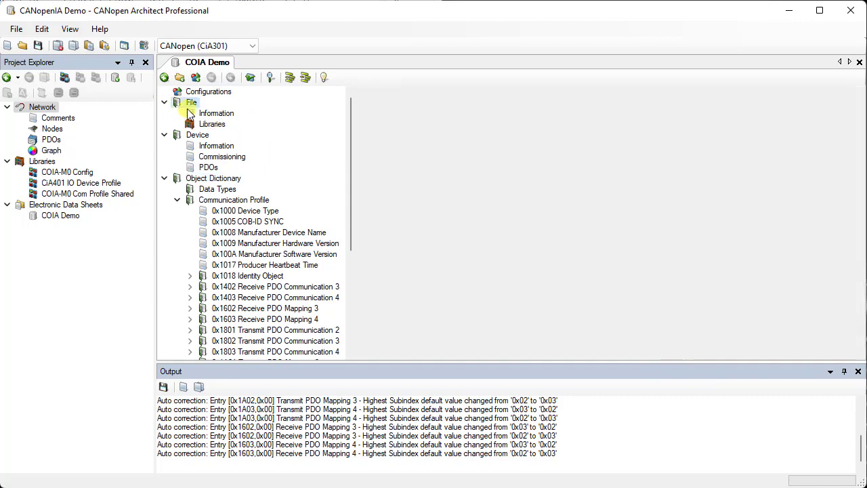
click(216, 113)
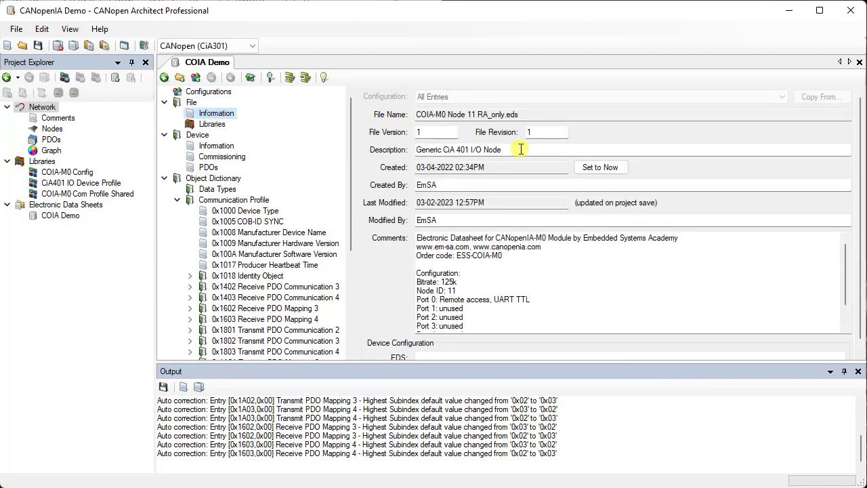
drag(519, 149, 420, 151)
text(COIA Demo Robot Arm)
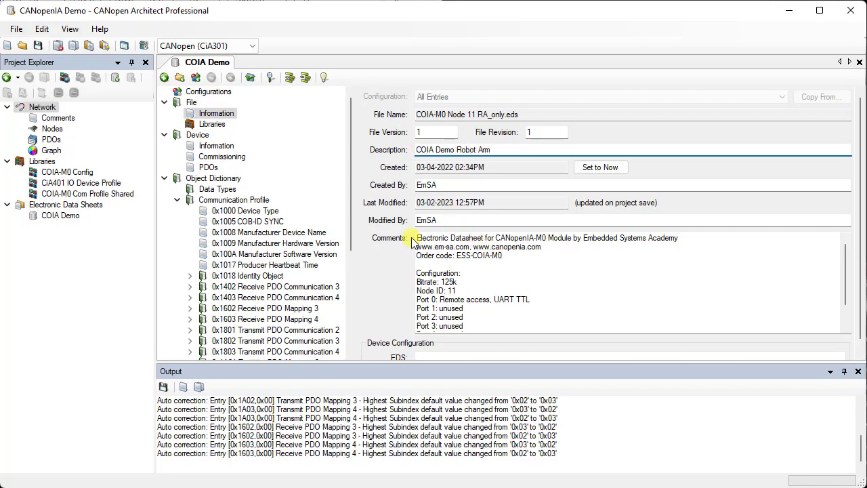
Step: Replace the file comments with "A robot arm controller" and "Has six degrees of freedom (base, shoulder, elbow and wrist)", and update the creation time to now
drag(416, 238, 492, 326)
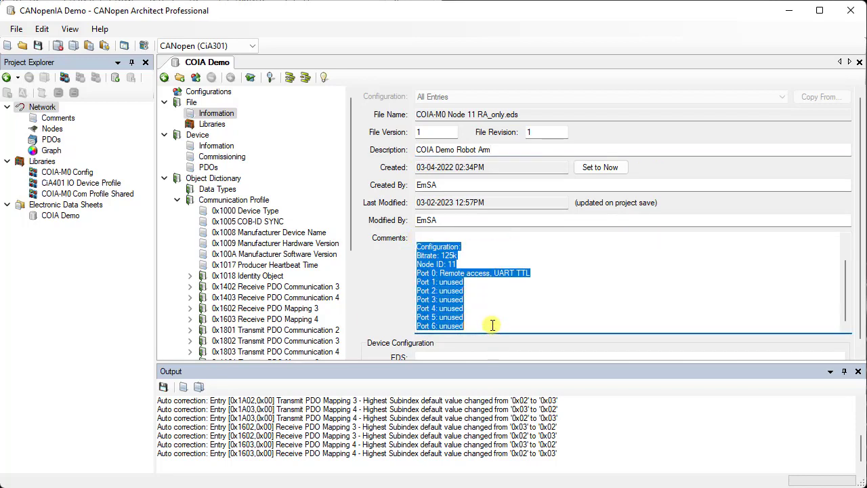
key(Delete)
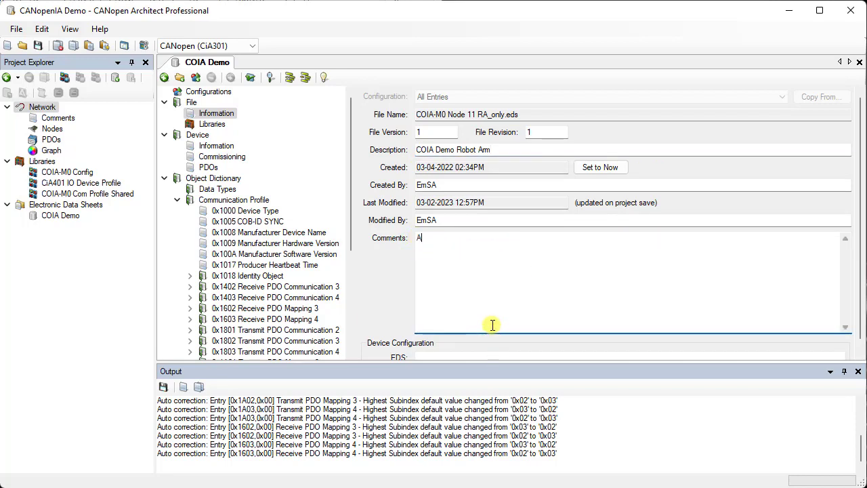
text(A robot arm controller)
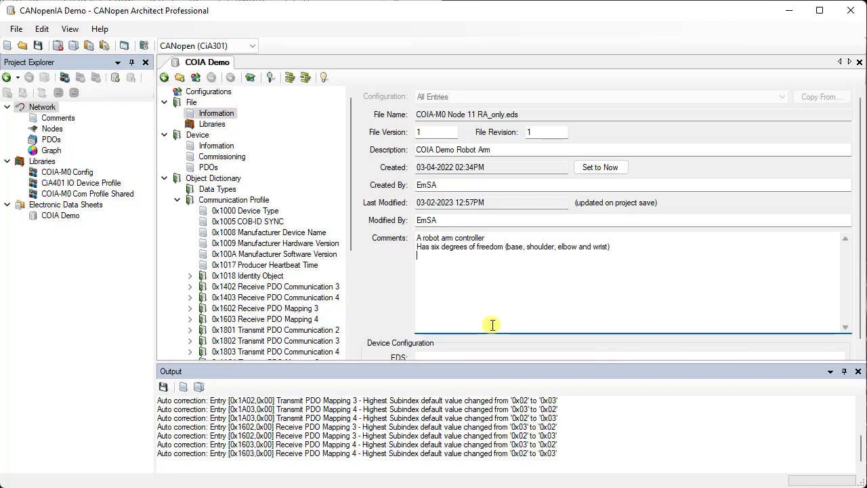
click(603, 172)
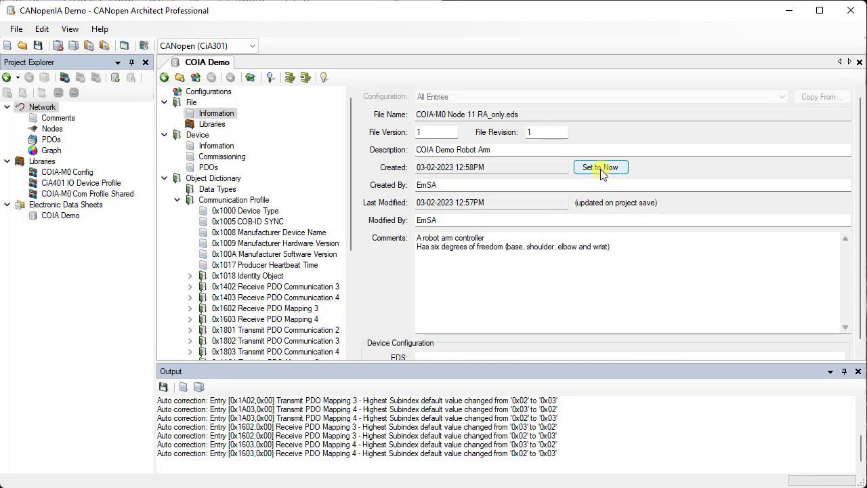
Step: Change the product name in the device information to "COIA Arm"
click(211, 146)
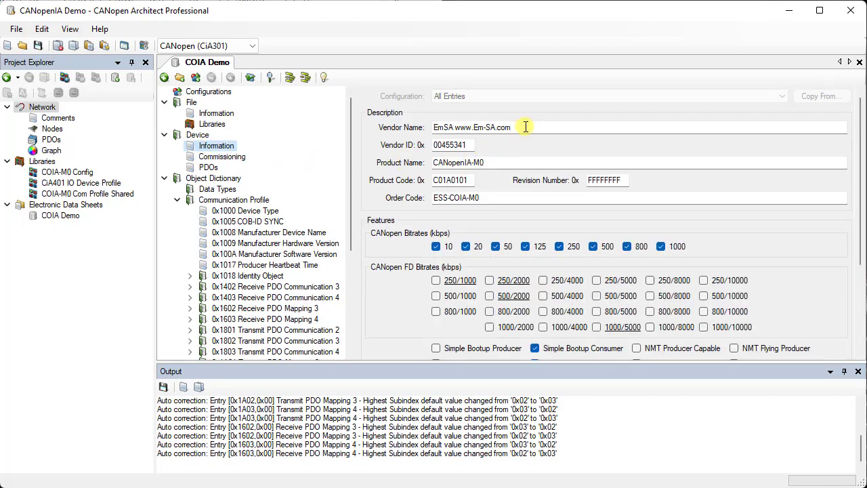
click(514, 163)
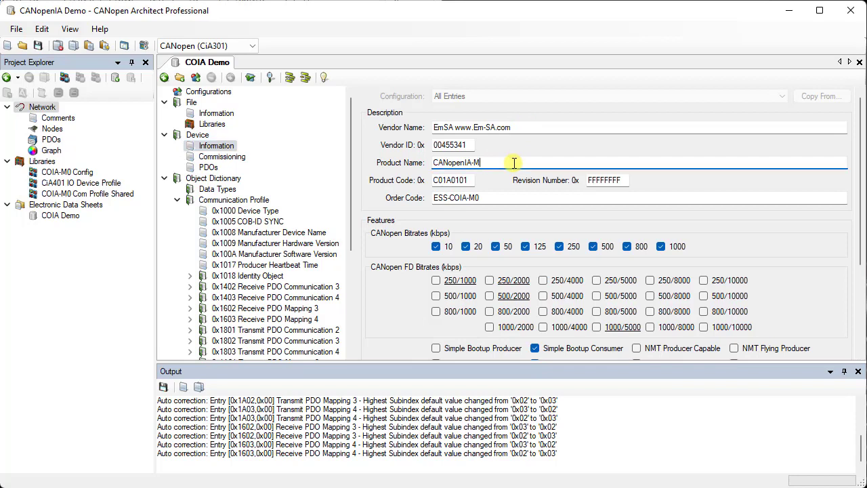
key(BackSpace)
key(BackSpace)
key(BackSpace)
key(BackSpace)
key(BackSpace)
key(BackSpace)
key(BackSpace)
key(BackSpace)
key(BackSpace)
key(BackSpace)
key(BackSpace)
Step: Change the order code in the device information to "COIA-ARM"
click(513, 202)
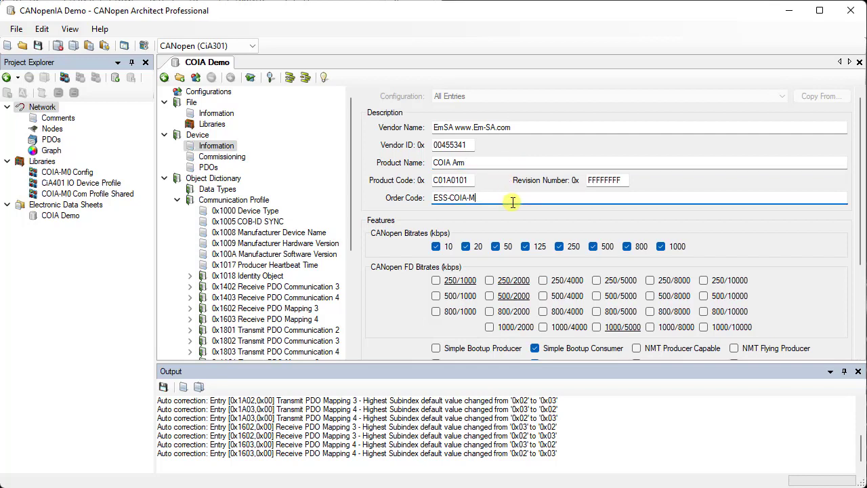
key(BackSpace)
key(BackSpace)
key(BackSpace)
key(BackSpace)
key(BackSpace)
key(BackSpace)
key(BackSpace)
key(BackSpace)
key(BackSpace)
key(BackSpace)
Step: Disable the supported CANopen bitrates 10, 20, 50, 250, 500, 800 and 1000 kbps, keeping only 125 kbps
click(435, 246)
click(466, 247)
click(494, 248)
click(559, 248)
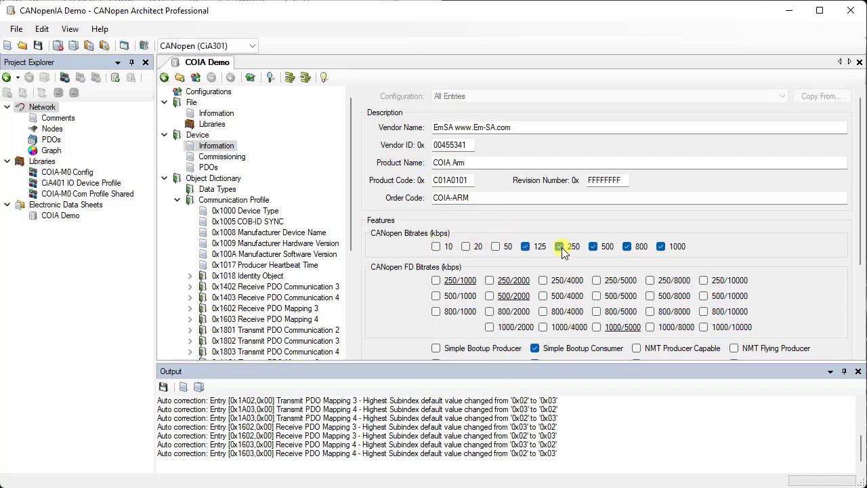
click(594, 248)
click(627, 249)
click(660, 246)
Step: Export the COIA Demo data sheet as a binary EDS for the CANopenIA-M0 target
right_click(60, 216)
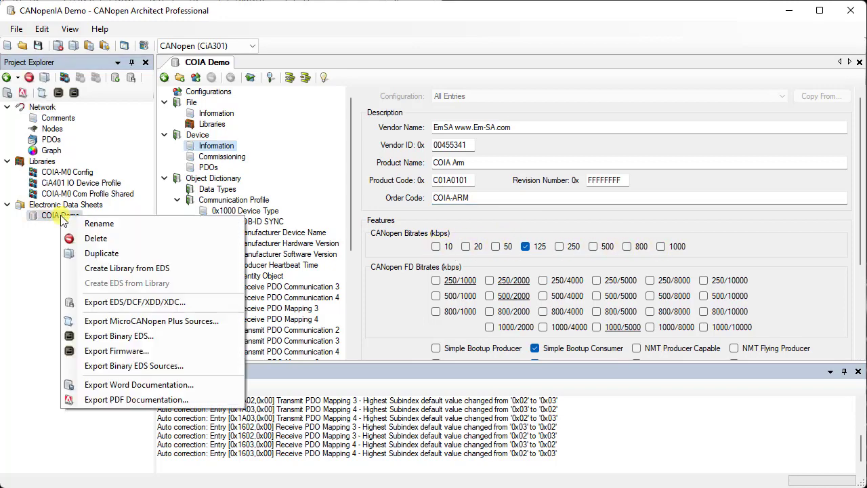
click(135, 336)
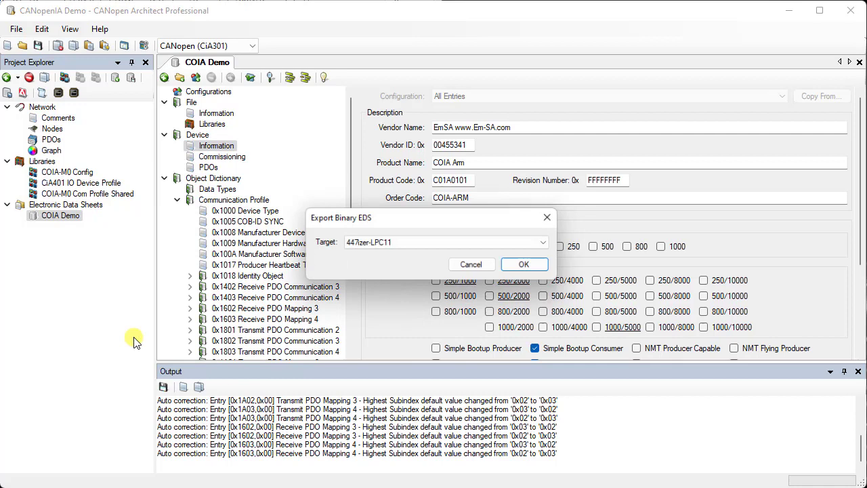
click(453, 244)
click(380, 281)
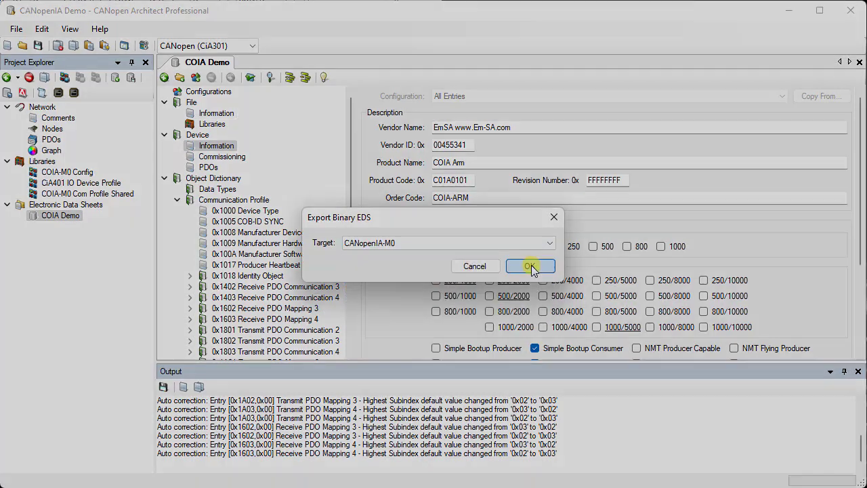
click(531, 266)
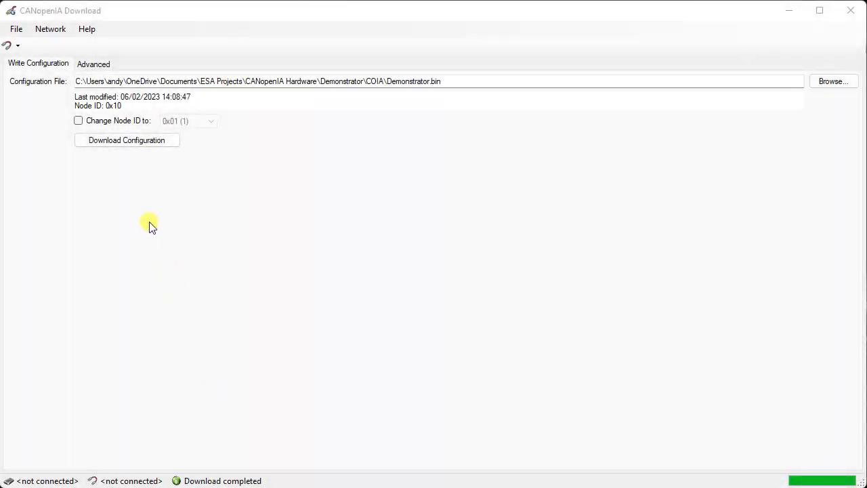
Step: In CANopenIA Download, connect to CANopen_125 (125 kbps) on PCAN-USB FD (Channel 1) and download the Demonstrator.bin configuration
click(7, 48)
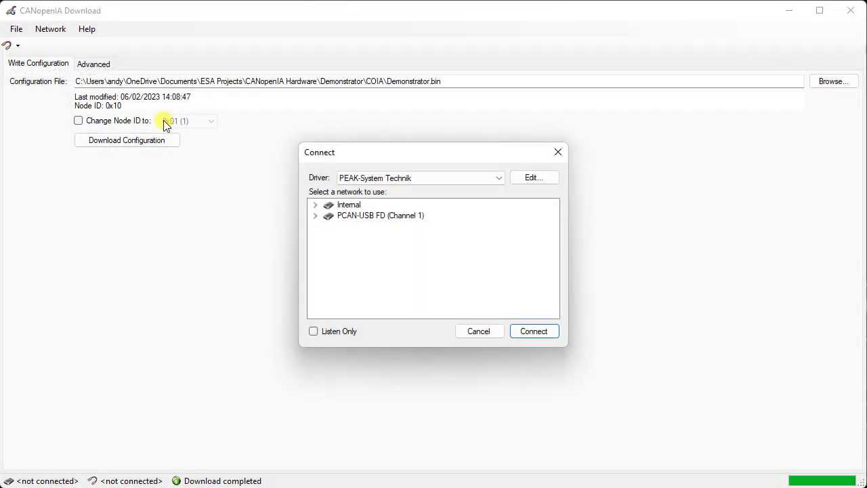
click(315, 216)
double_click(377, 226)
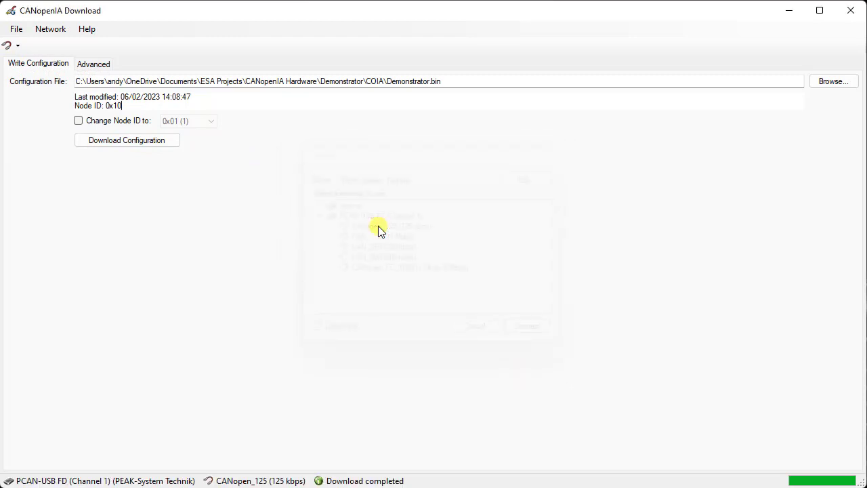
click(147, 141)
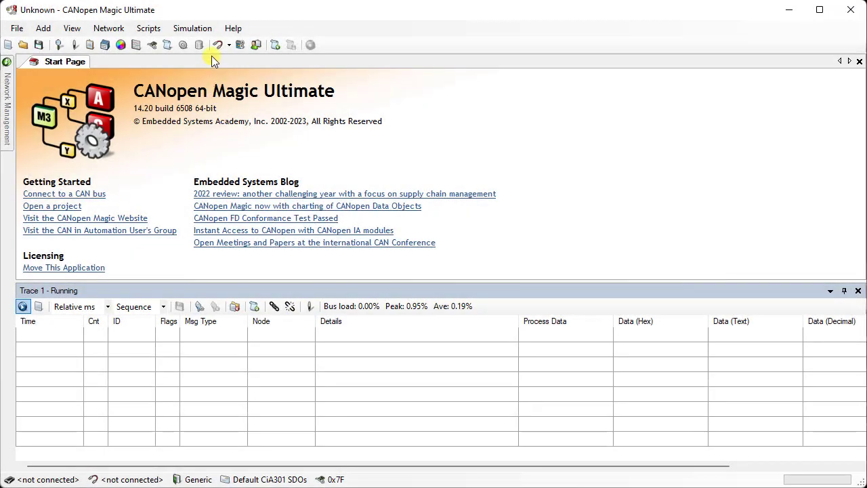
Step: In CANopen Magic Ultimate, connect to CANopen_125 (125 kbps) on PCAN-USB FD (Channel 1) and enlarge the trace view
click(217, 46)
click(315, 215)
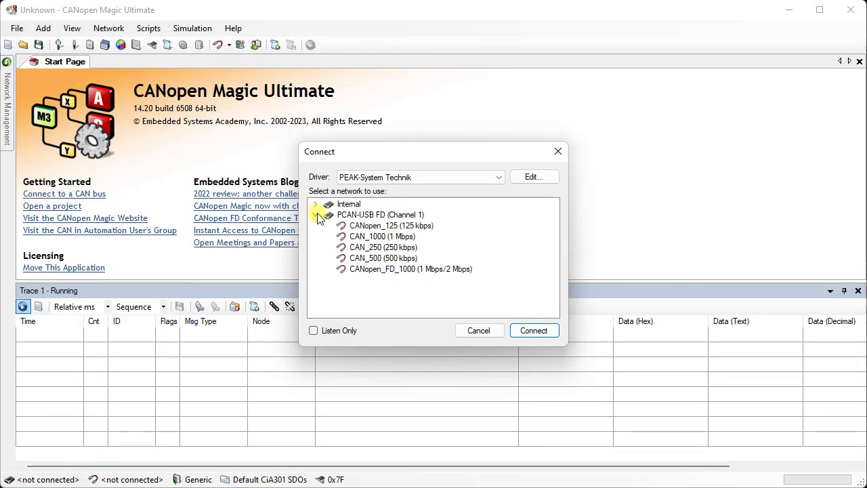
double_click(354, 227)
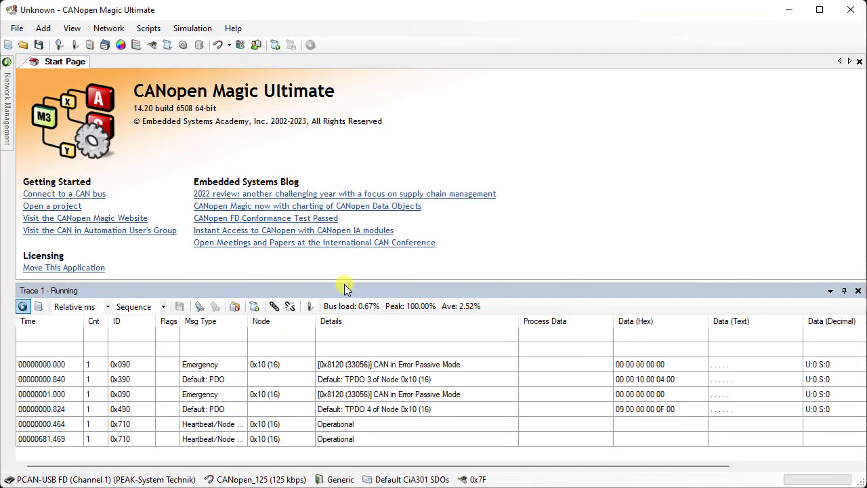
drag(344, 282, 337, 144)
Step: Keep the network management controls permanently open and reset all nodes
mouse_move(7, 84)
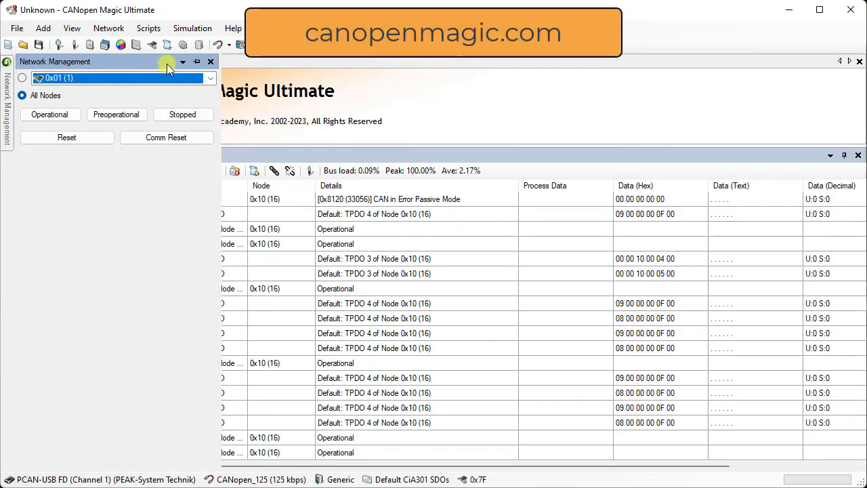
click(196, 63)
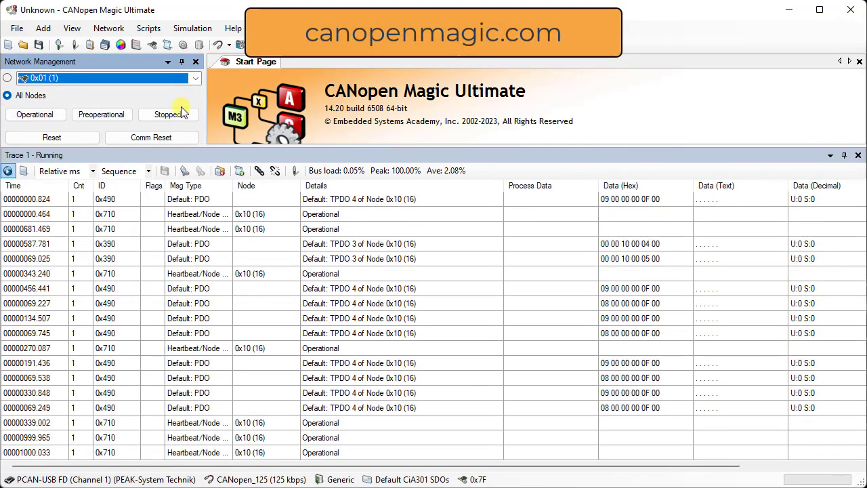
click(71, 136)
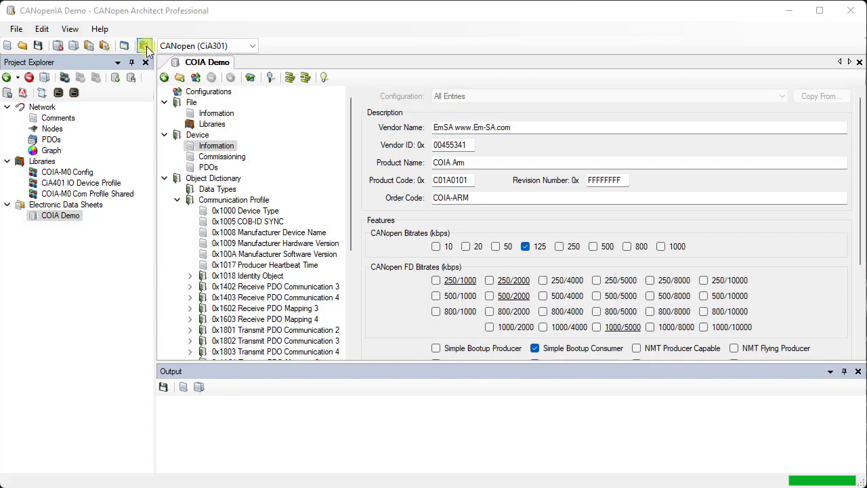
Step: In CANopen Architect, choose a document template in the documentation export preferences and export COIA Demo as Word documentation
click(144, 48)
click(143, 47)
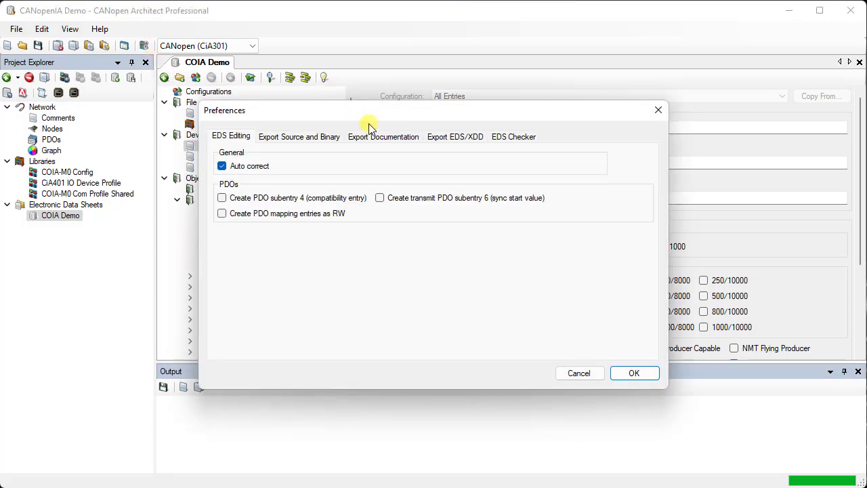
click(380, 137)
click(622, 185)
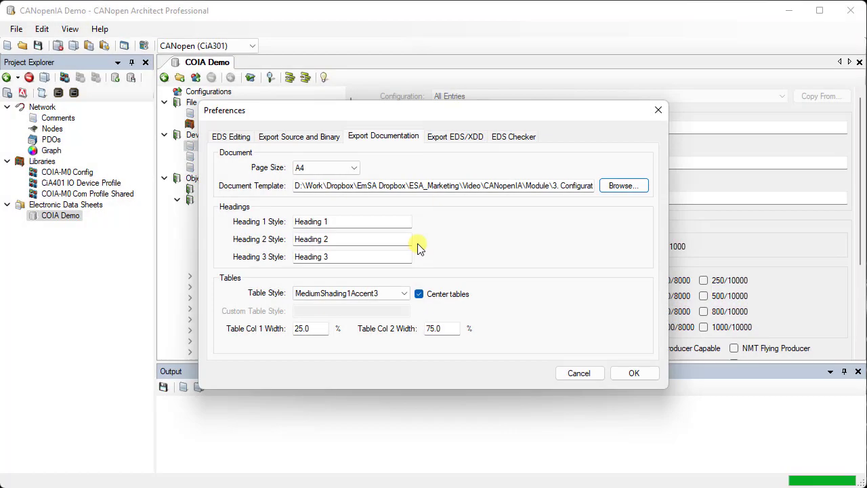
click(623, 370)
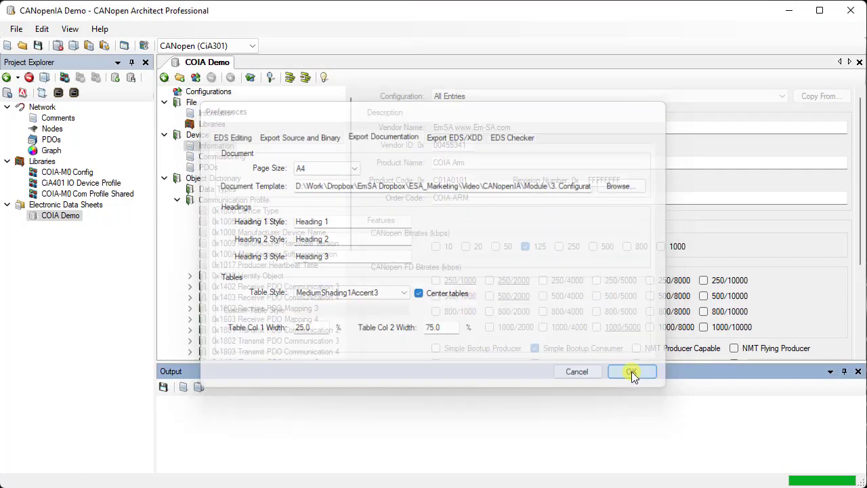
right_click(73, 223)
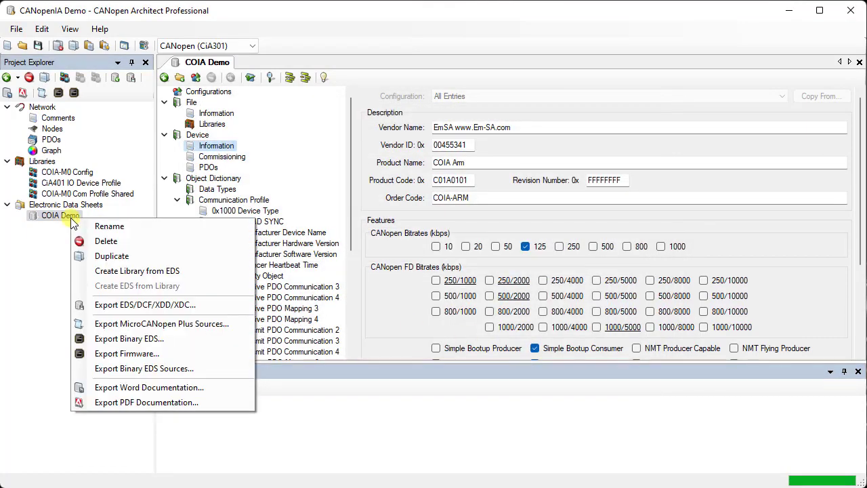
click(139, 387)
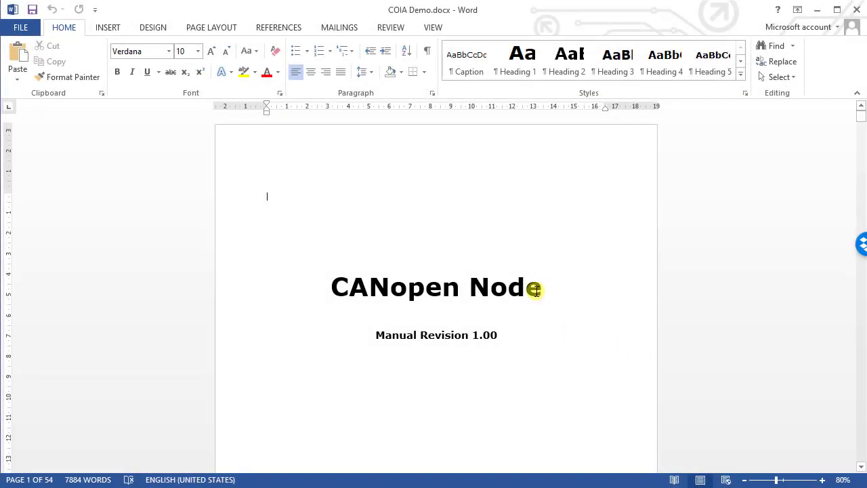
Step: In the exported COIA Demo.docx in Word, change the cover title to "CANopen Robot Arm"
click(535, 290)
key(BackSpace)
key(BackSpace)
key(BackSpace)
key(BackSpace)
text(R)
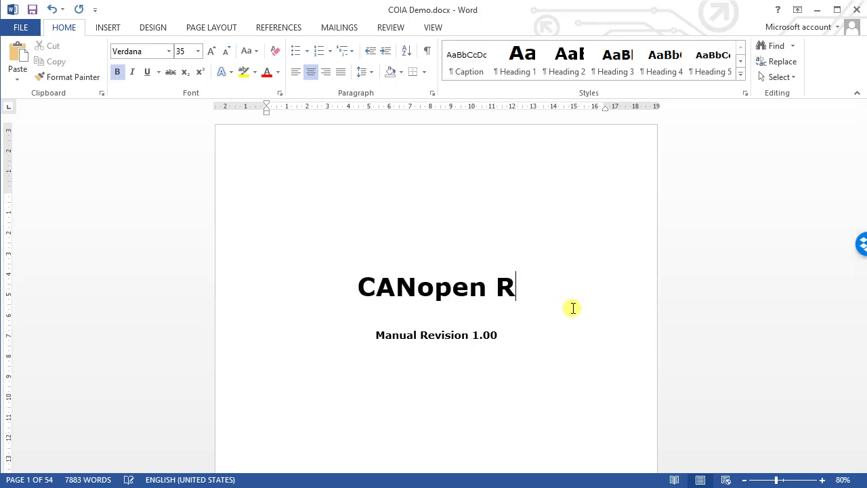
text(obot Arm)
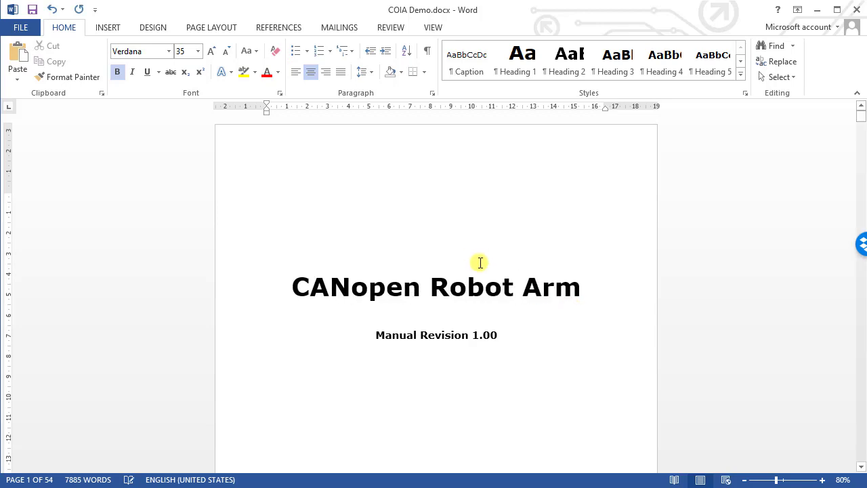
Step: Update the entire table of contents on the Contents page
scroll(500, 291, down, 10)
scroll(499, 290, down, 10)
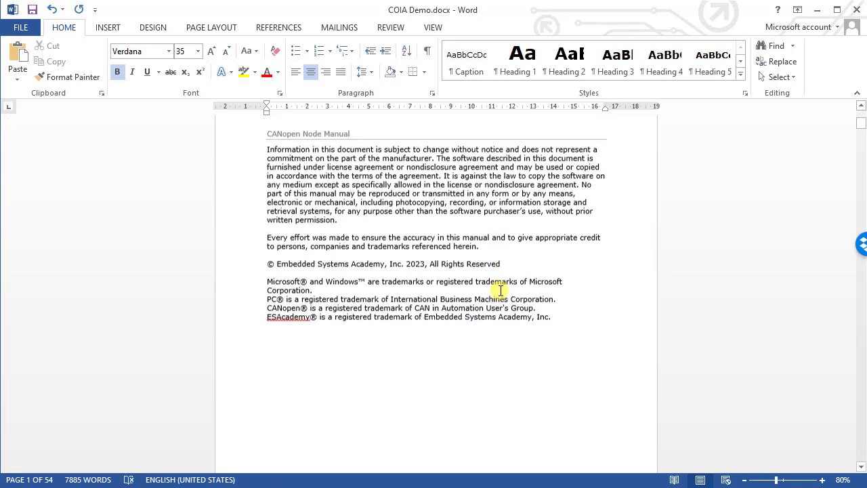
scroll(499, 291, down, 1)
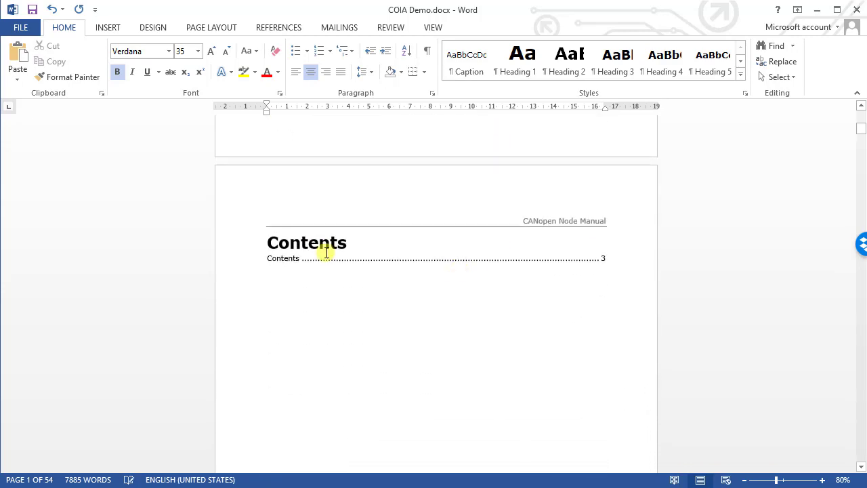
click(326, 257)
right_click(326, 258)
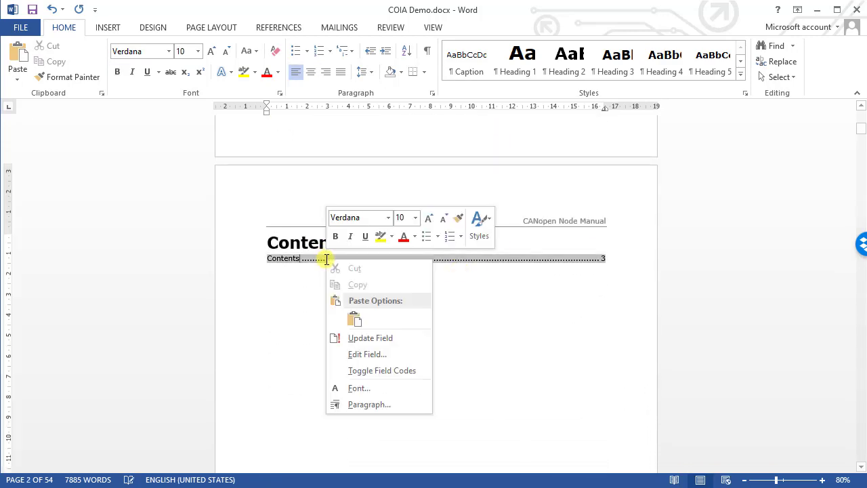
click(384, 338)
click(443, 269)
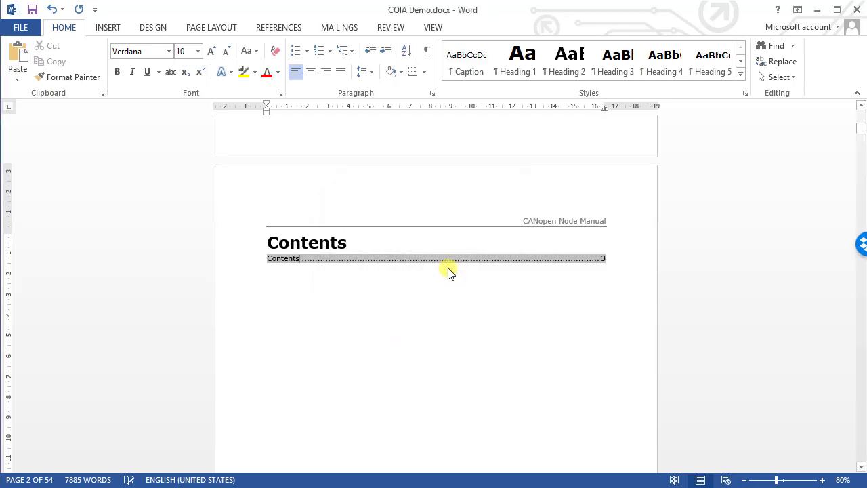
click(403, 243)
Step: Examine the manual's contents list, product and commissioning information, PDO configuration, object dictionary overview and the detailed axis entries
scroll(403, 243, down, 8)
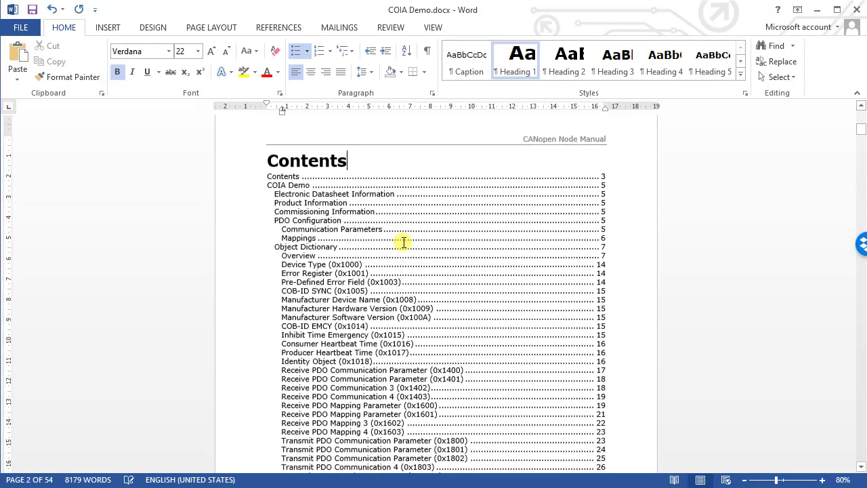
scroll(403, 242, down, 12)
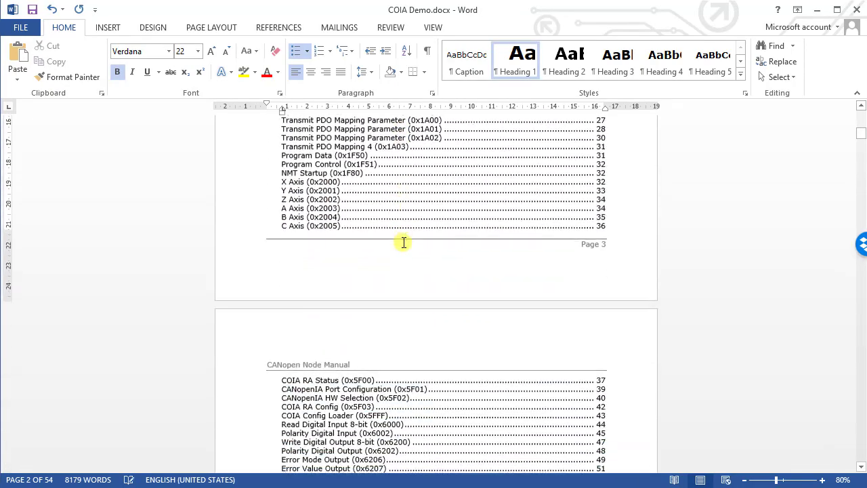
scroll(403, 242, down, 15)
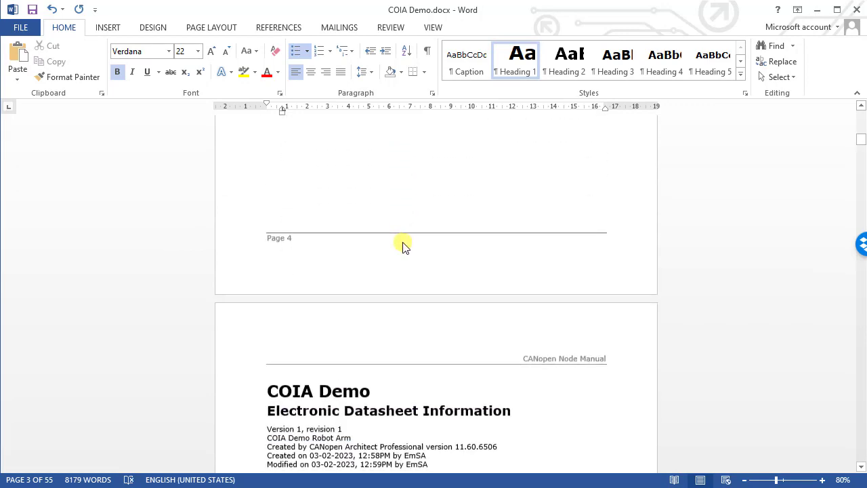
scroll(403, 242, down, 7)
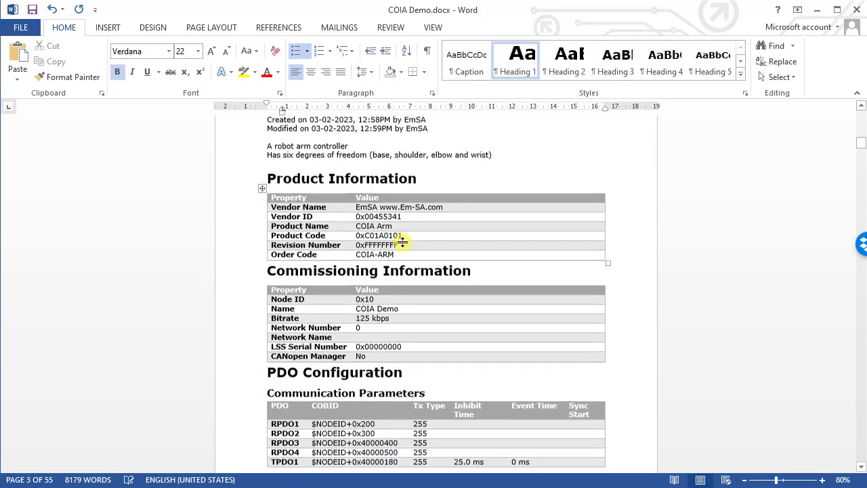
scroll(403, 241, down, 8)
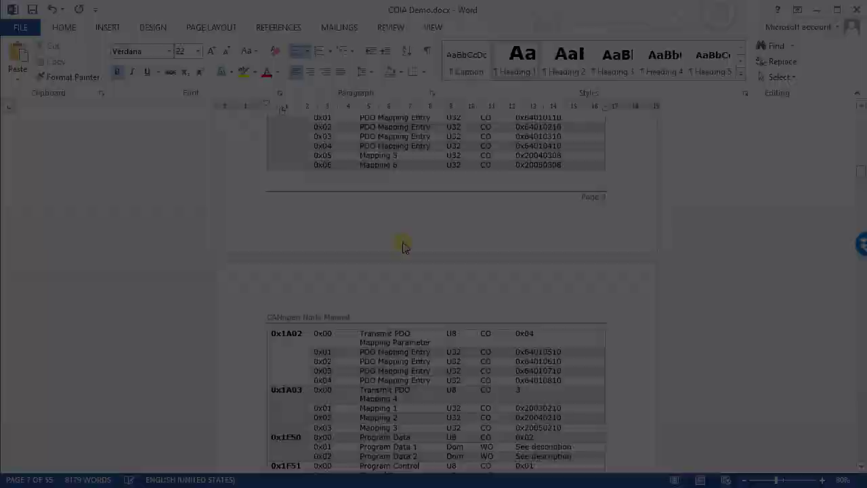
scroll(404, 245, down, 11)
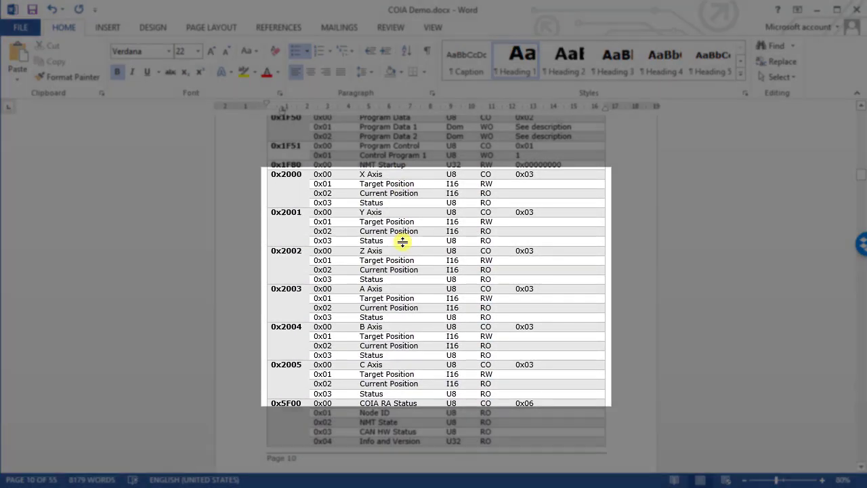
scroll(403, 244, down, 9)
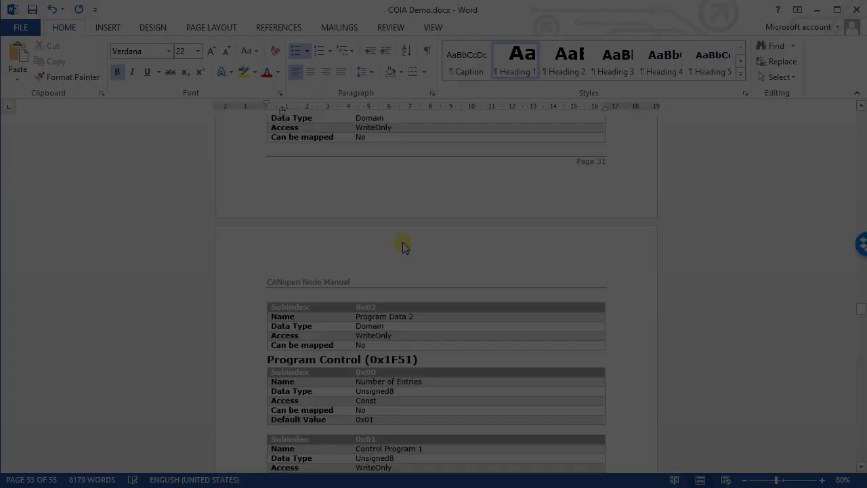
scroll(403, 245, down, 2)
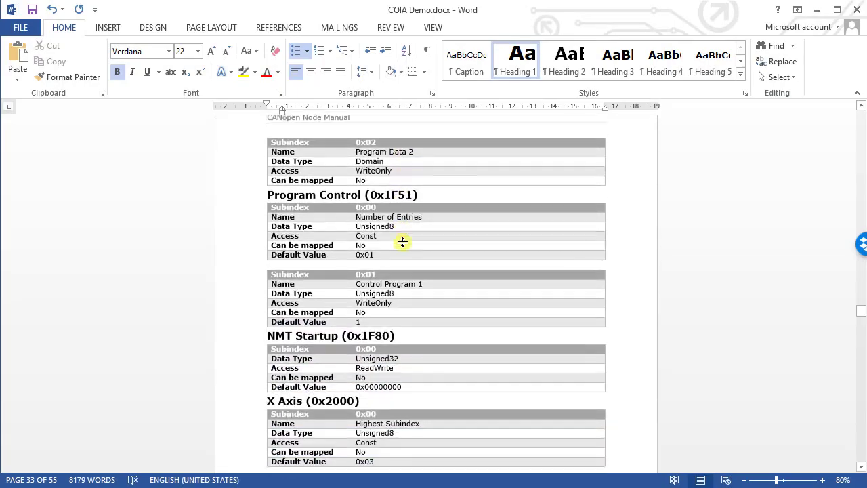
scroll(403, 242, down, 1)
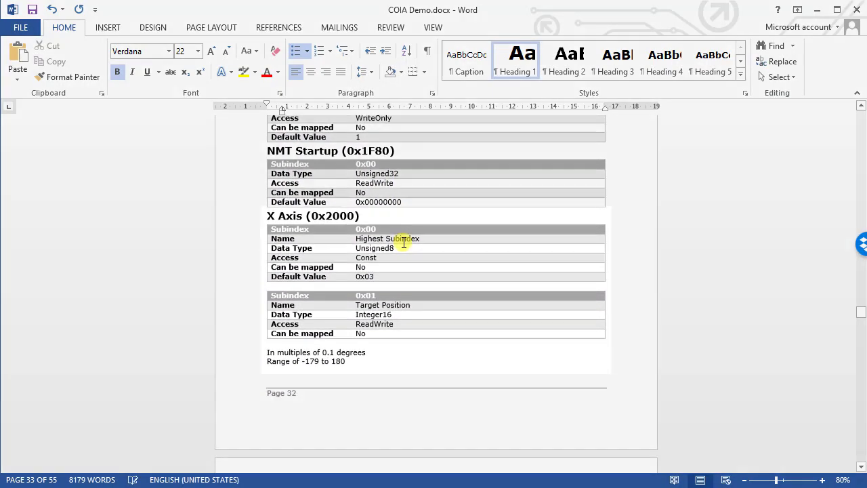
scroll(403, 244, down, 8)
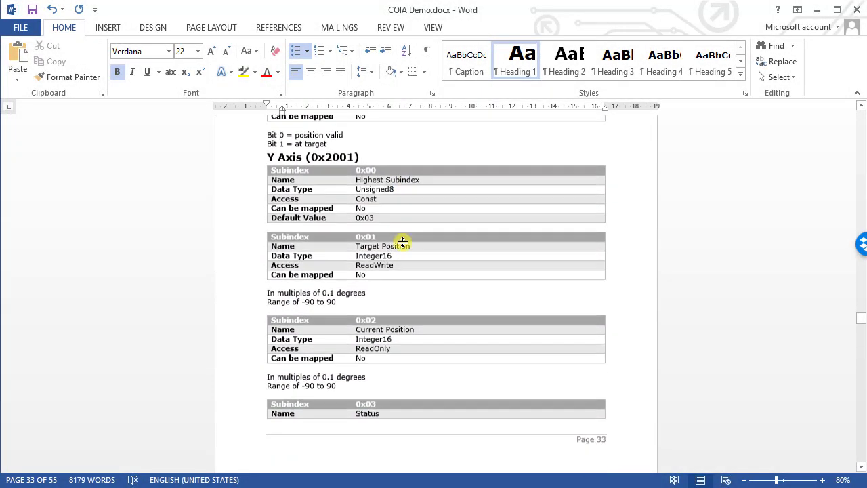
scroll(403, 242, down, 7)
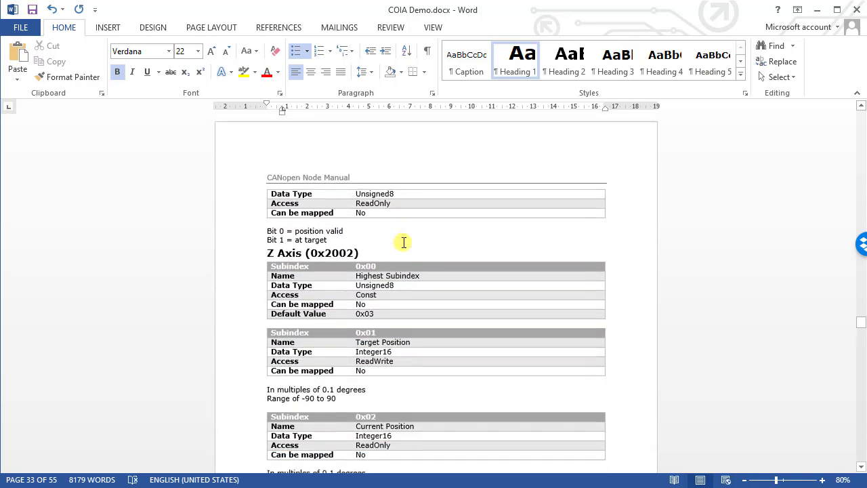
scroll(403, 242, down, 4)
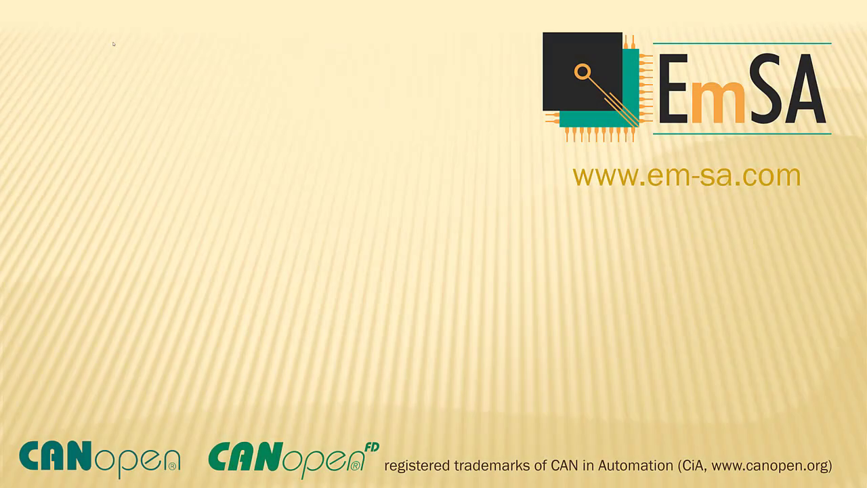